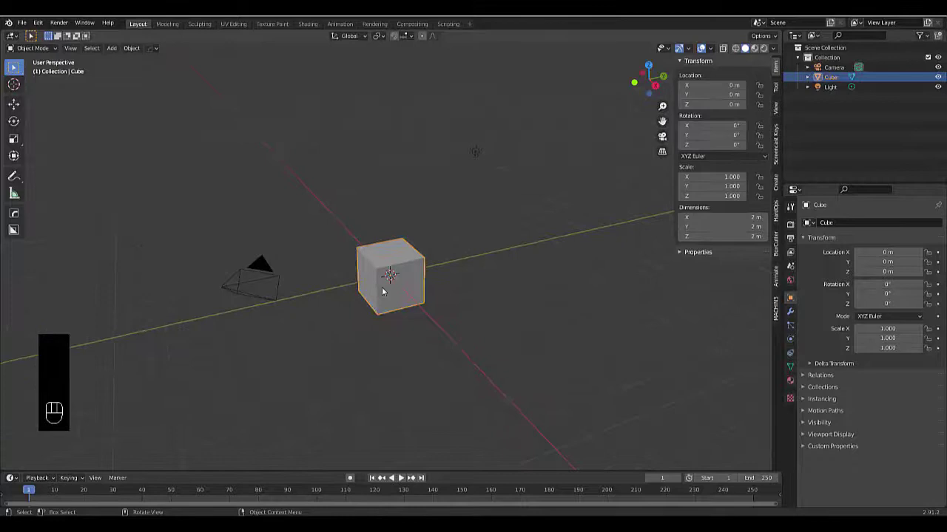
- Replace the default cube with a circle mesh filled into a face, named 'emmission surface'
left_click(382, 289)
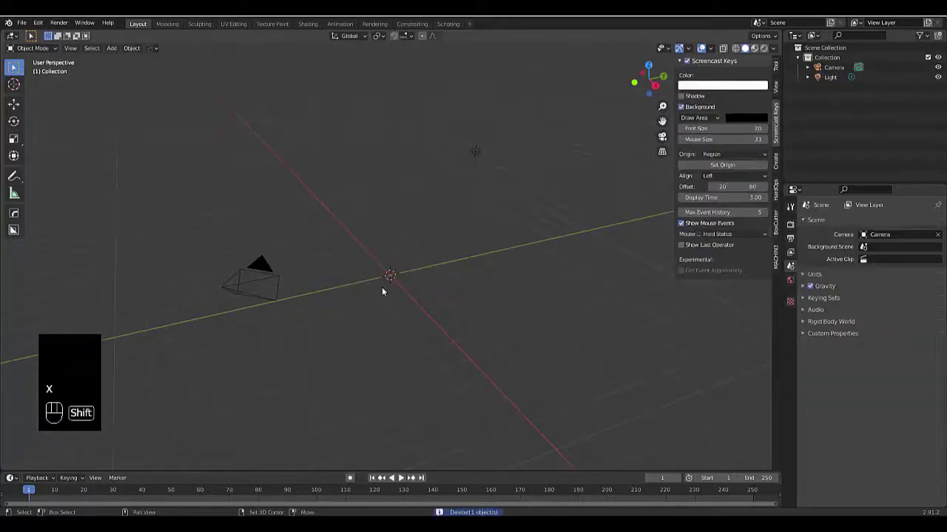
key("shift+a")
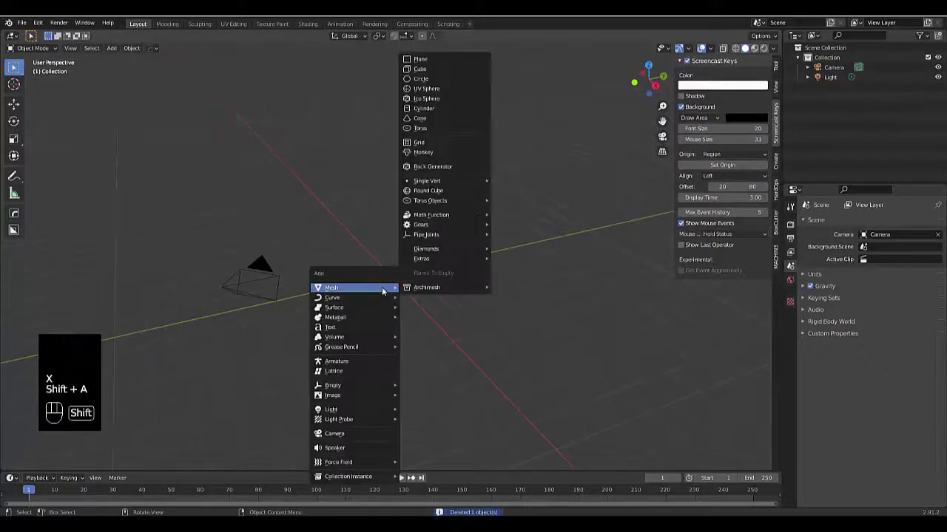
left_click(432, 78)
key("Tab")
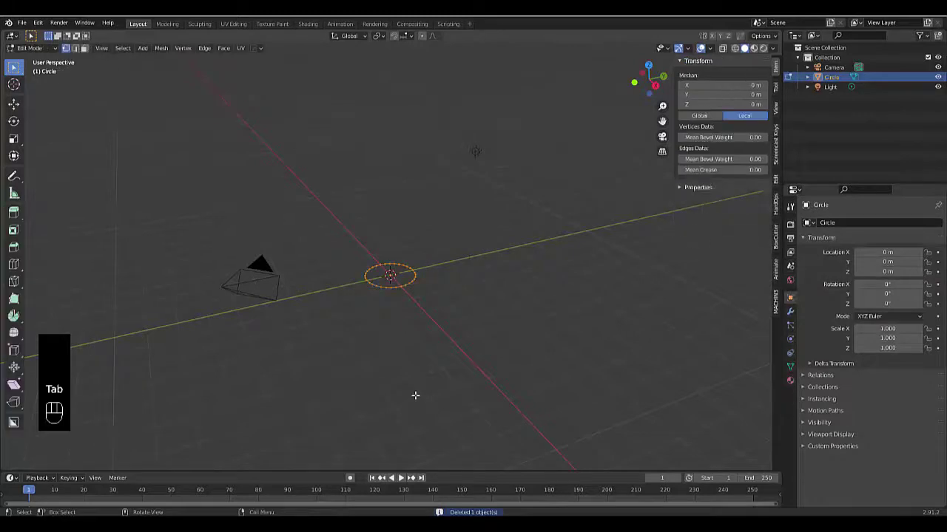
key("Tab")
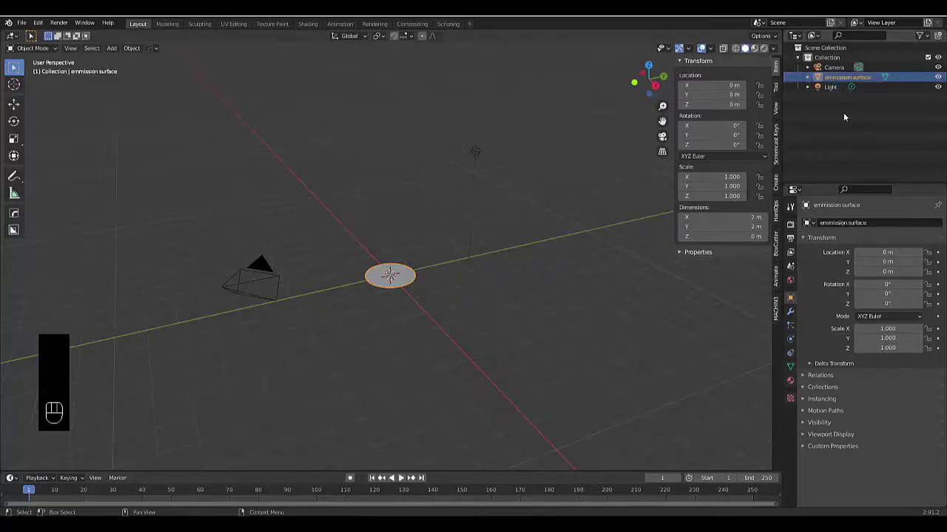
- Rename the new collection to 'Particle settings' and move the emmission surface into it
left_click(828, 96)
double_click(828, 97)
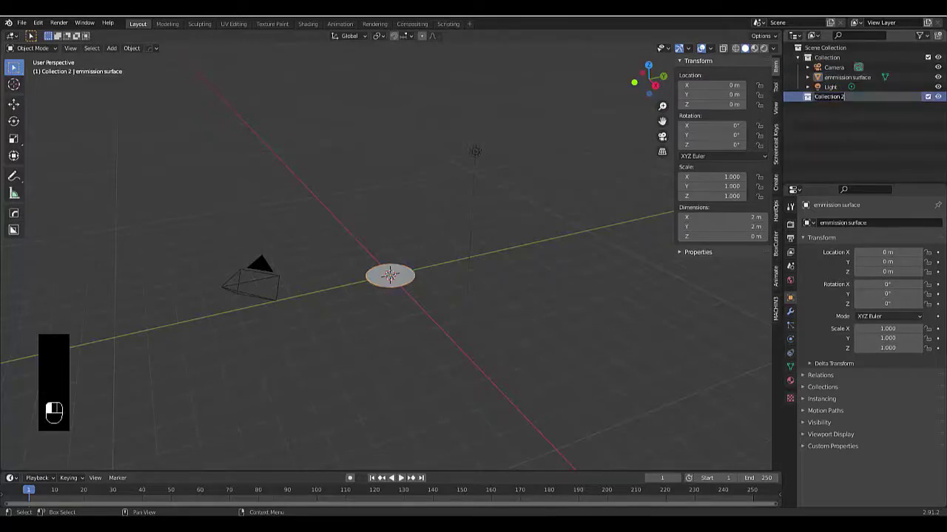
type("Pl")
left_click_drag(841, 78, 855, 92)
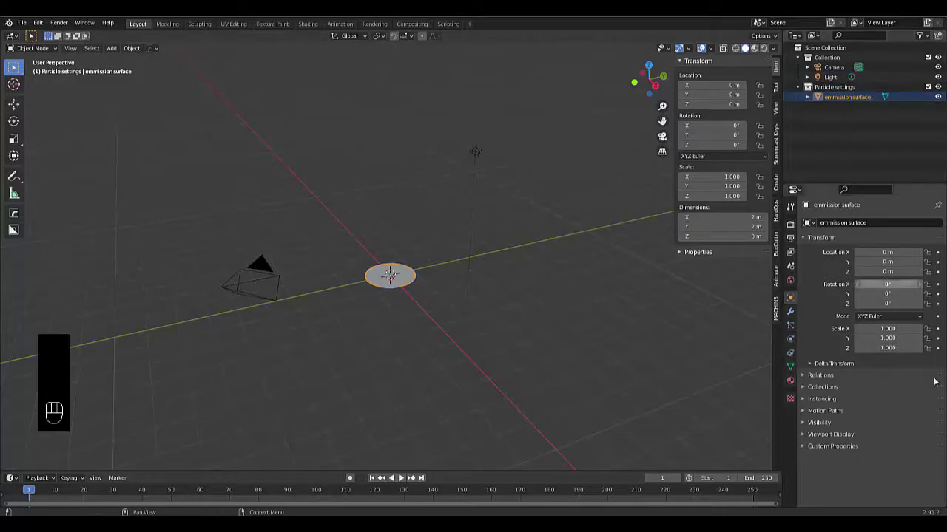
- Add a ParticleSettings particle system to the emmission surface, emitting 200 particles
left_click(790, 326)
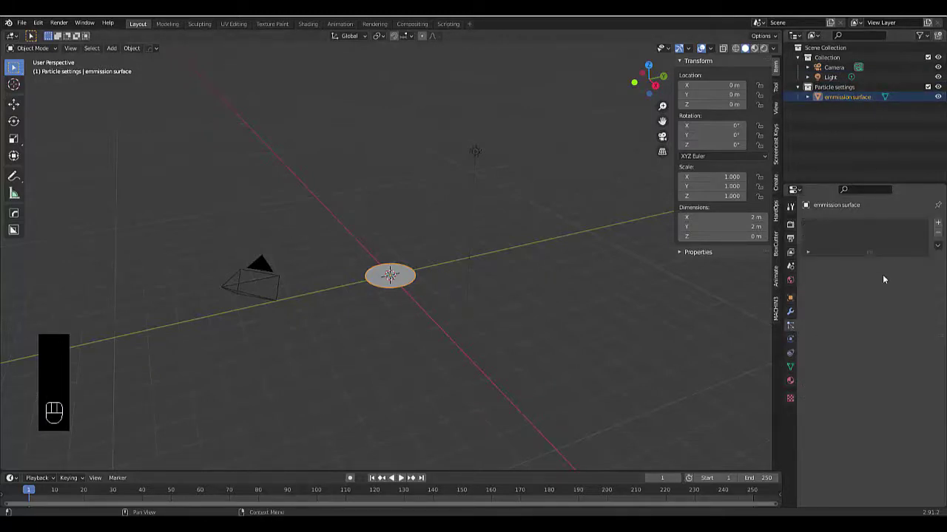
left_click(937, 223)
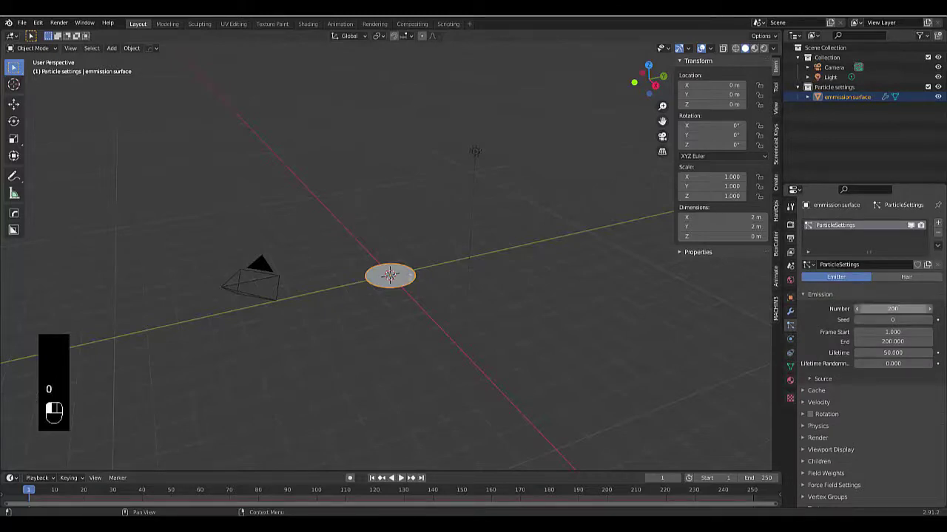
- Play the particle animation and orbit the view around the emitter
scroll(302, 275, "up", 3)
key("space")
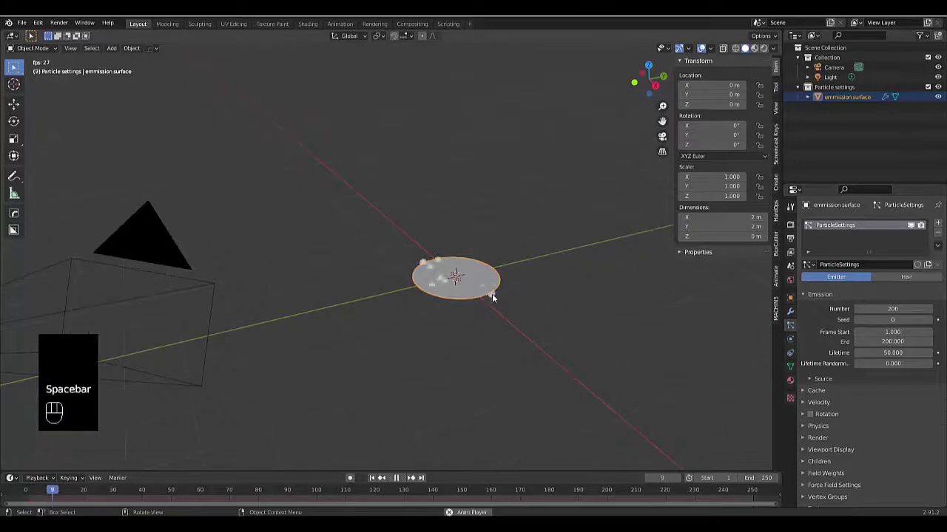
mouse_move(492, 293)
middle_mouse_down()
mouse_move(512, 273)
mouse_move(507, 288)
middle_mouse_up()
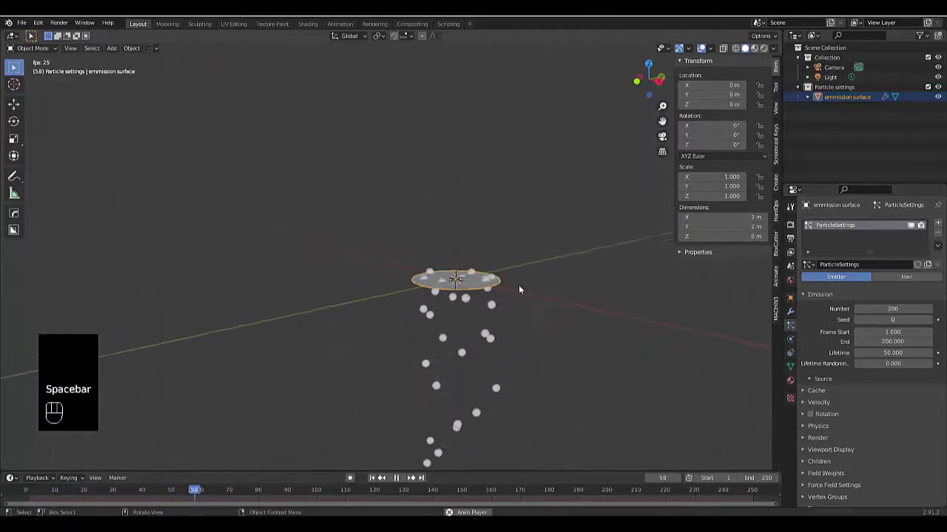
scroll(870, 412, "down", 1)
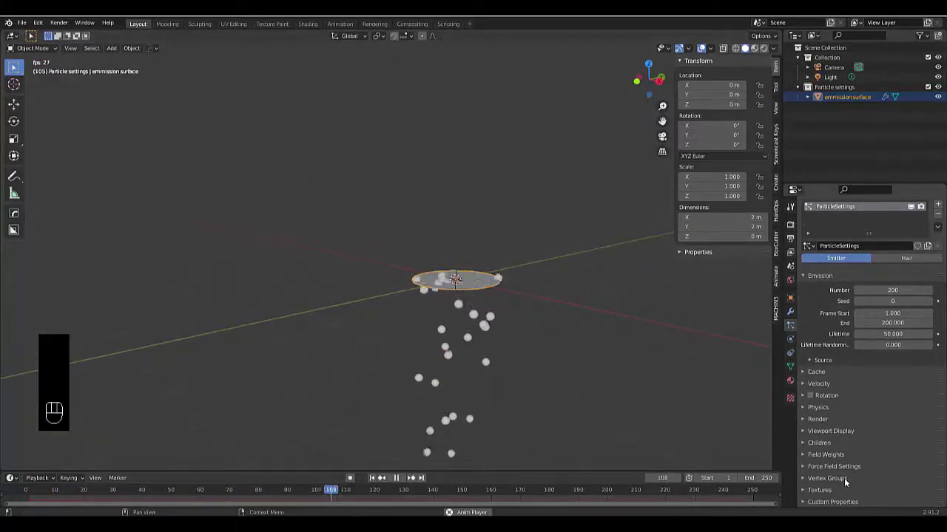
- Set the Gravity field weight to 0, Lifetime to 65 and Lifetime Randomness to 0.5
left_click(840, 456)
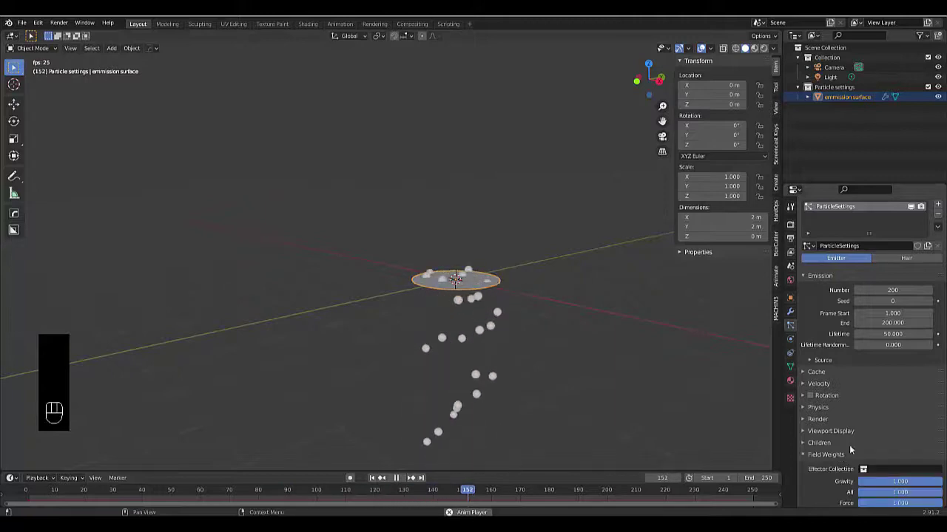
scroll(865, 445, "down", 2)
double_click(887, 442)
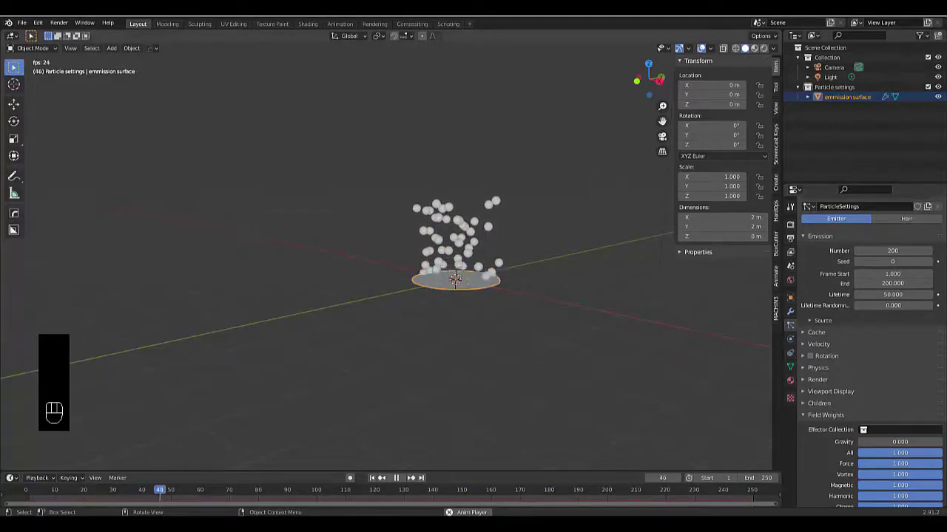
left_click(892, 294)
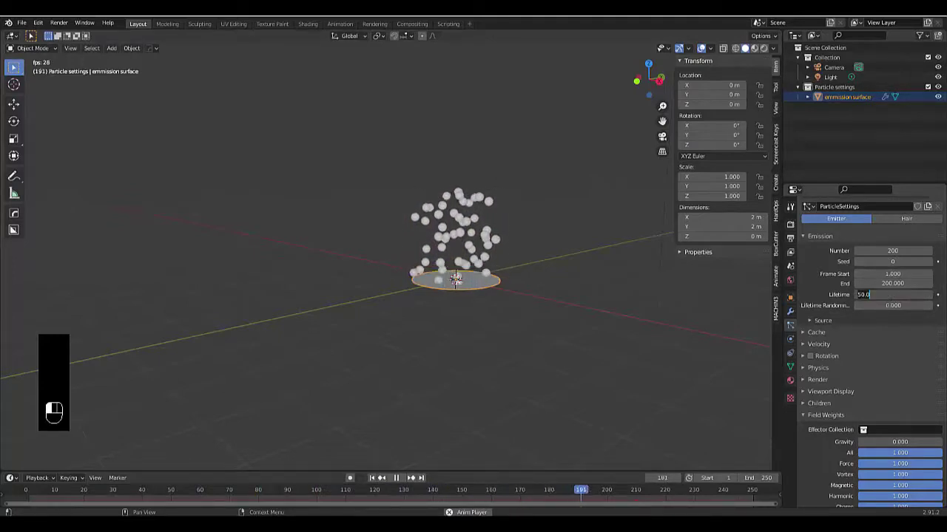
type("6")
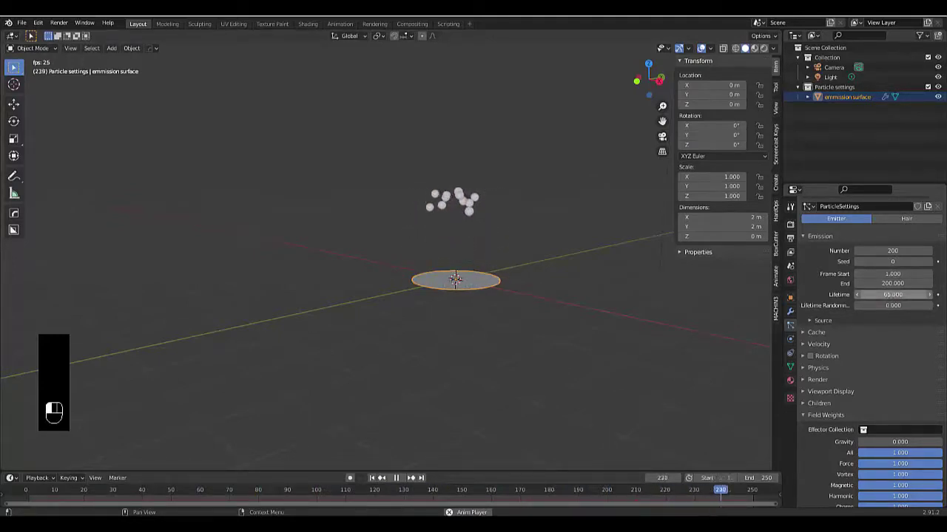
type("0.5")
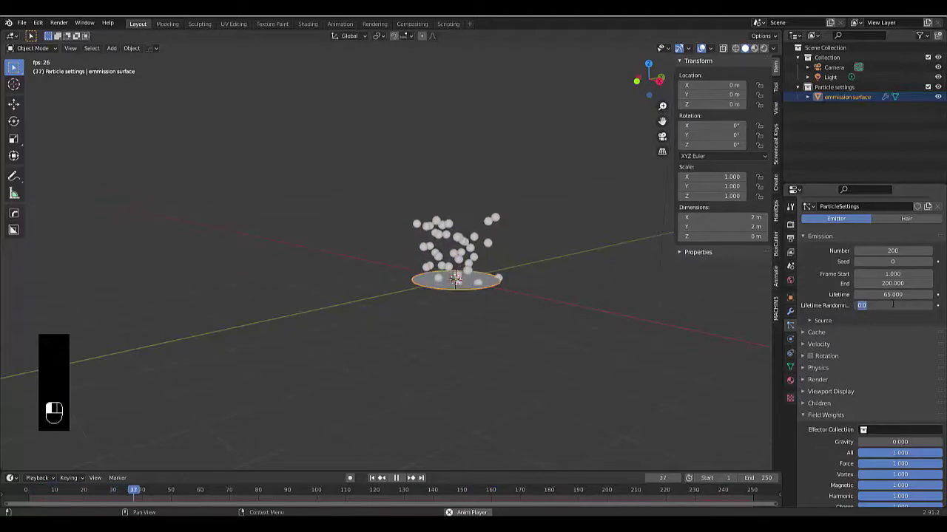
key("Return")
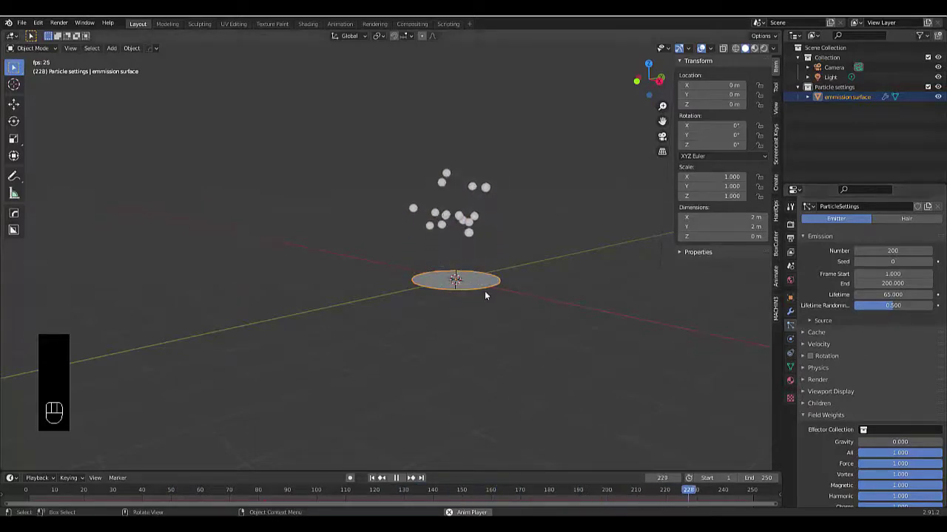
- Add an Ico Sphere and move it along X beside the emitter, to 8.0464 m
key("shift+a")
mouse_move(484, 291)
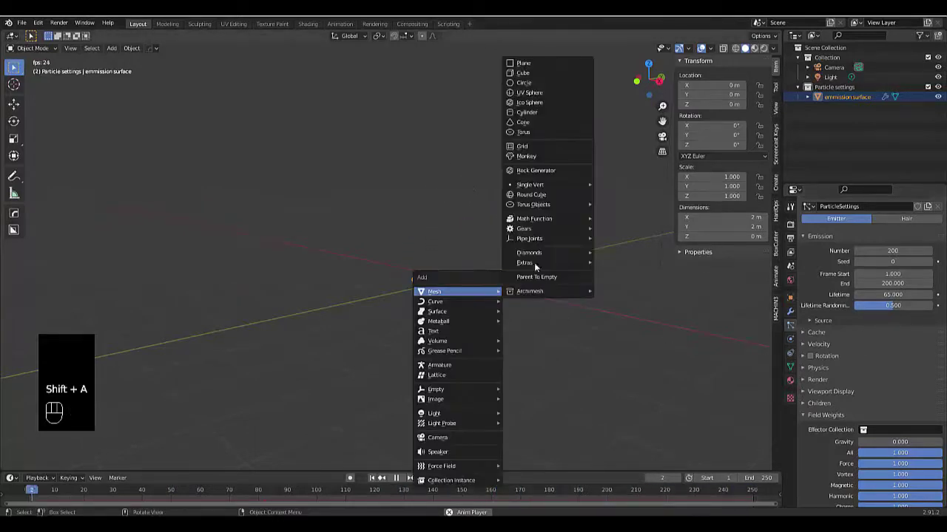
left_click(543, 101)
key("g")
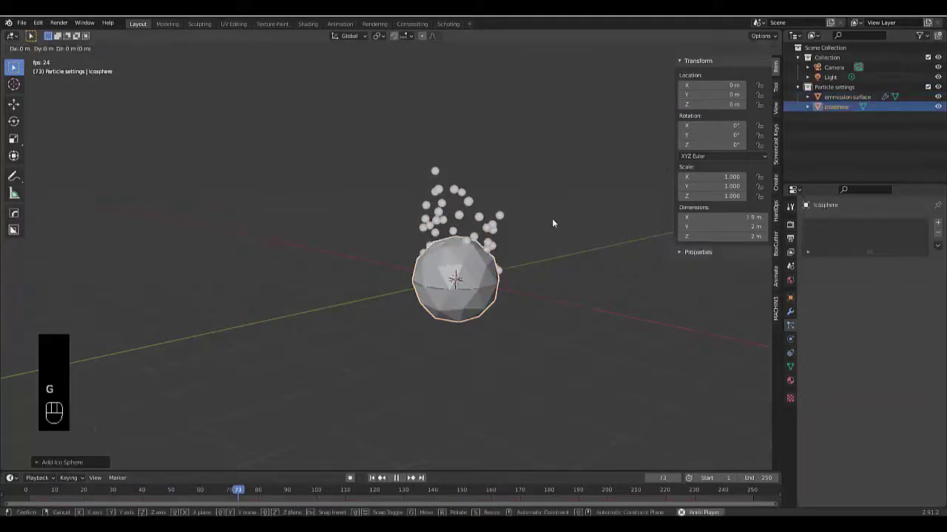
key("x")
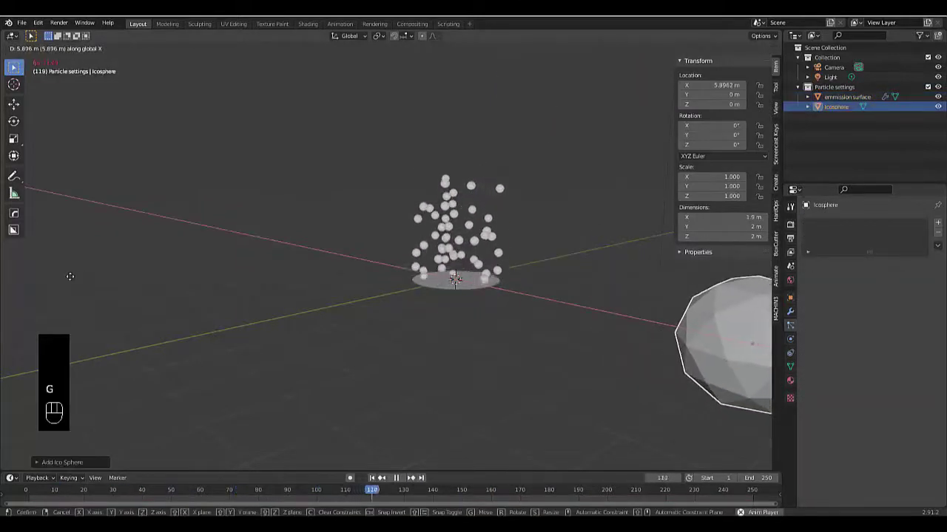
left_click(148, 276)
scroll(232, 277, "down", 3)
scroll(257, 271, "up", 4)
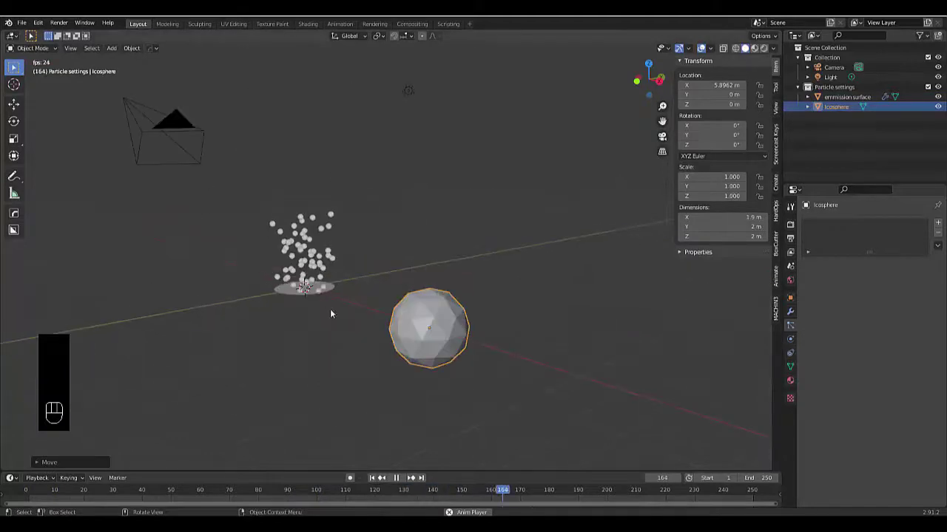
key("g")
key("x")
left_click(425, 344)
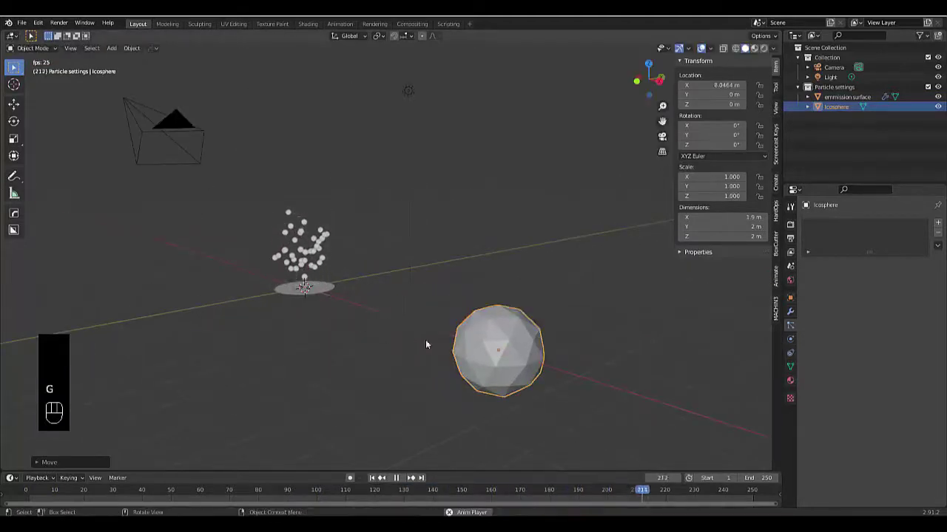
- Scale the Icosphere down to 0.425 and apply its scale and location
key("s")
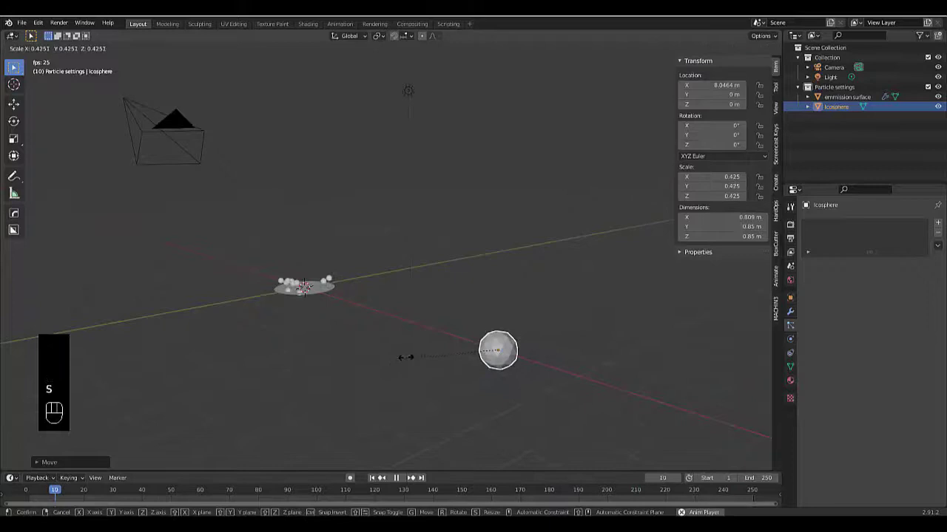
left_click(405, 357)
right_click(466, 355)
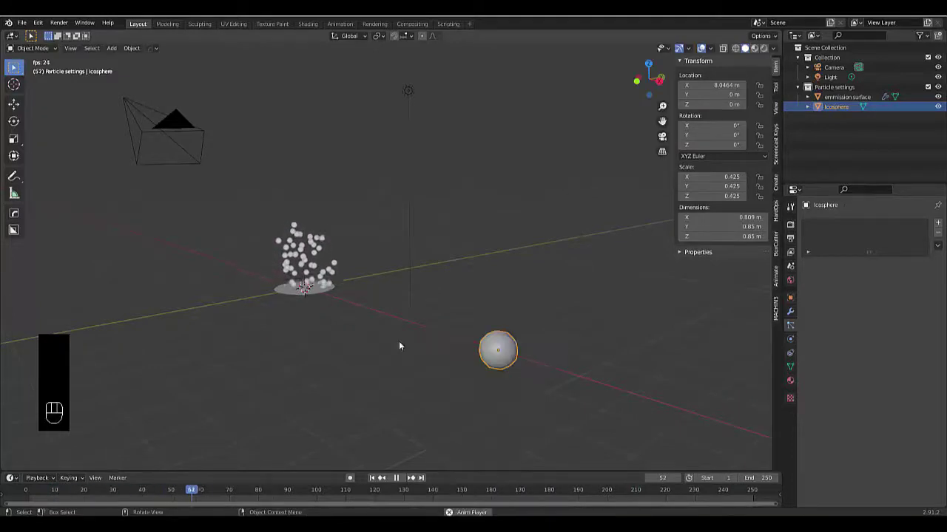
scroll(406, 348, "down", 3)
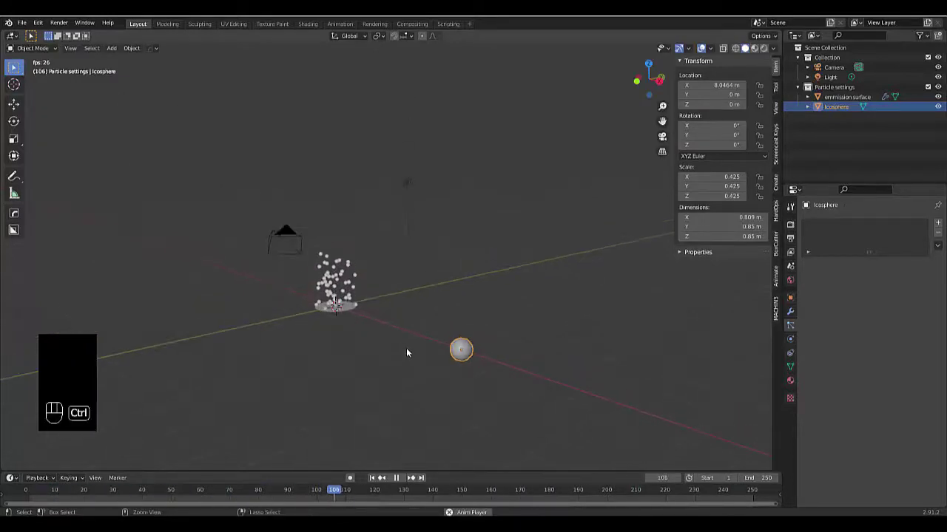
key("ctrl+a")
left_click(444, 317)
key("ctrl+a")
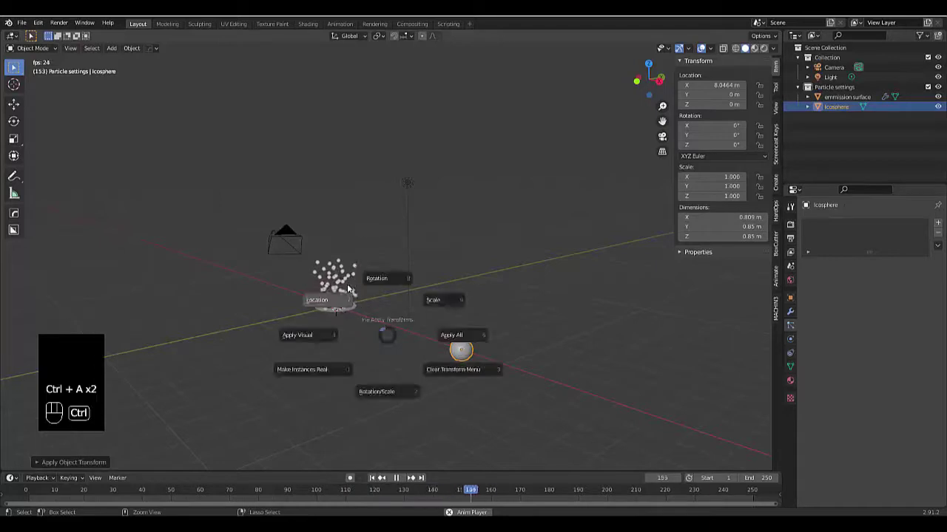
left_click(343, 295)
scroll(344, 299, "up", 3)
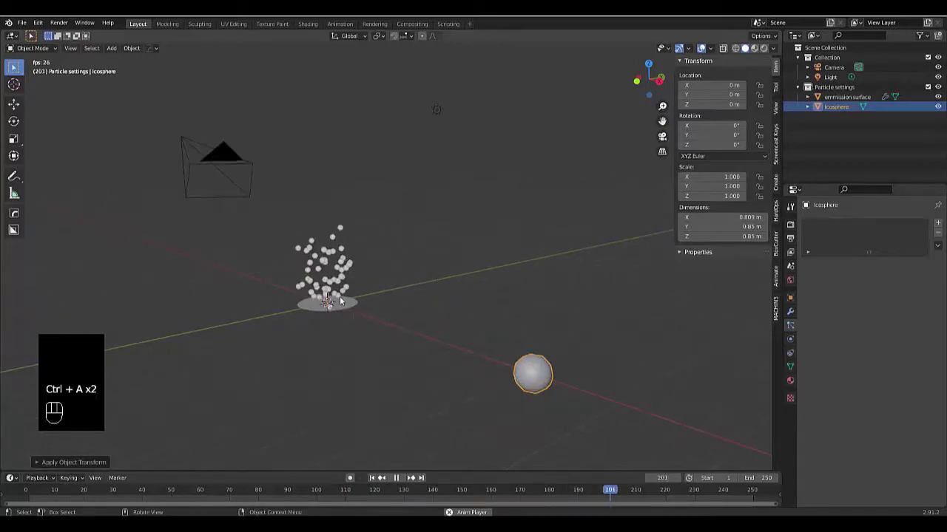
- Render the emitter's particles as Icosphere object instances at scale 1.4
left_click(311, 309)
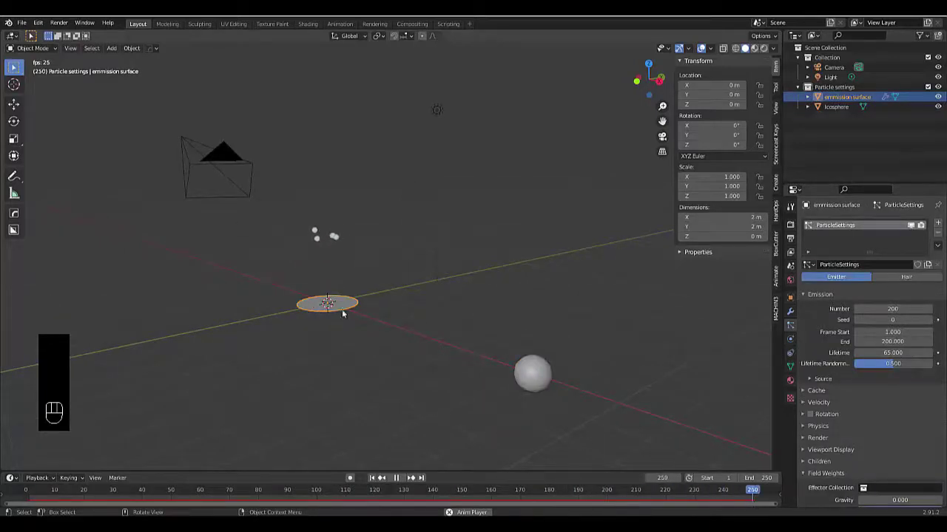
left_click(817, 437)
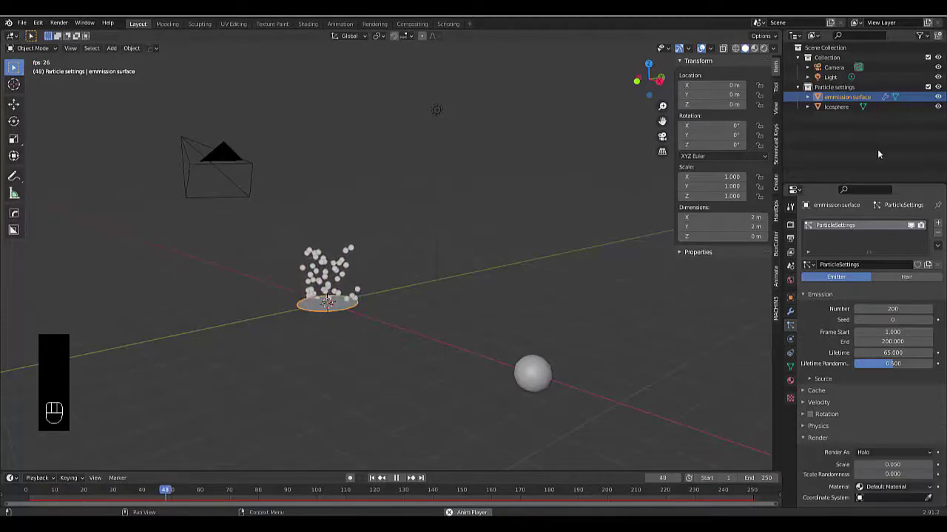
scroll(838, 411, "down", 2)
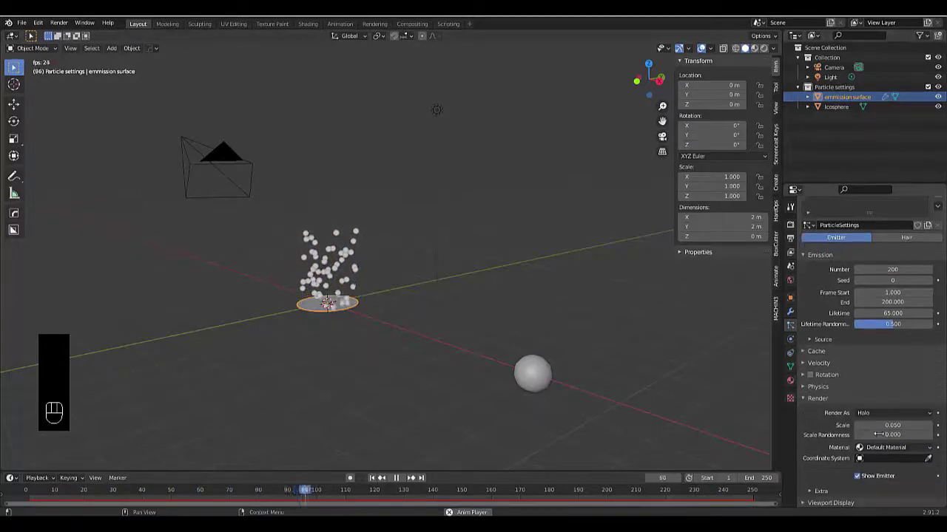
left_click(885, 411)
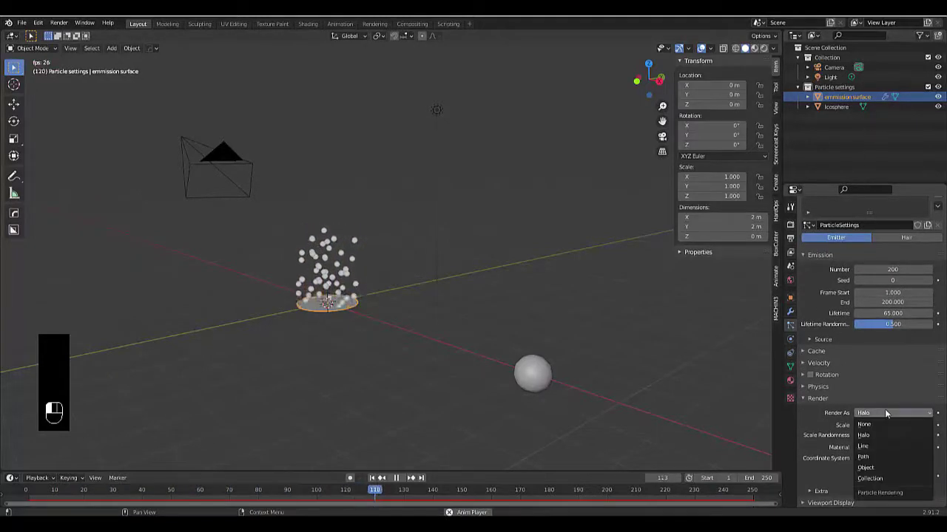
left_click(877, 467)
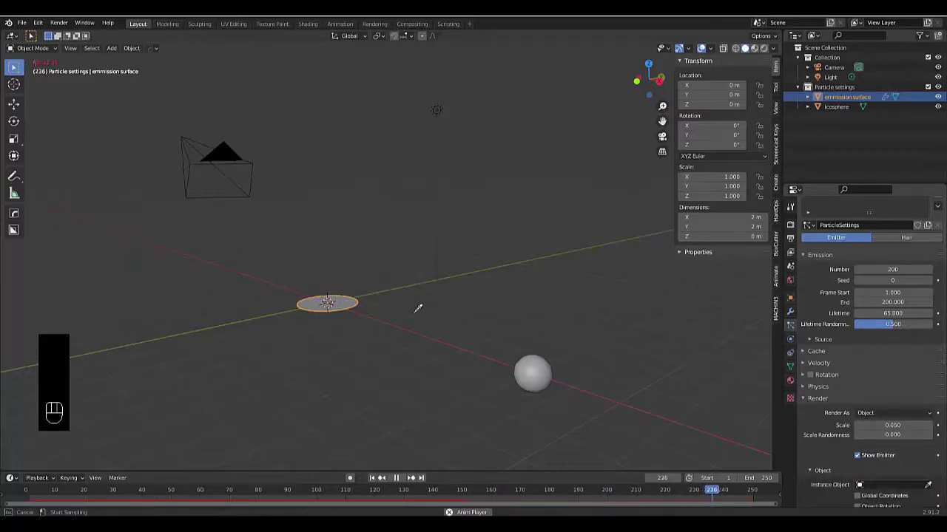
left_click(530, 358)
scroll(245, 278, "up", 4)
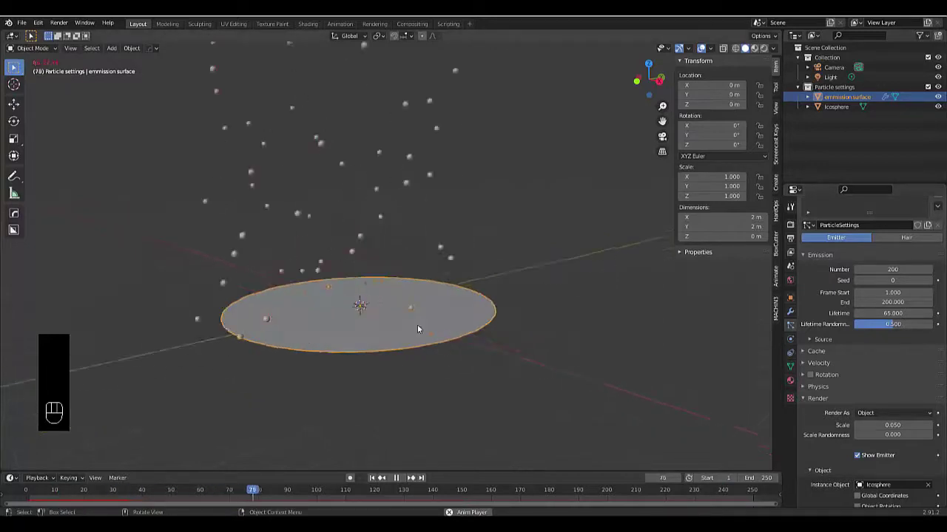
scroll(159, 189, "down", 4)
middle_click_drag(258, 233, 243, 161)
scroll(158, 189, "up", 3)
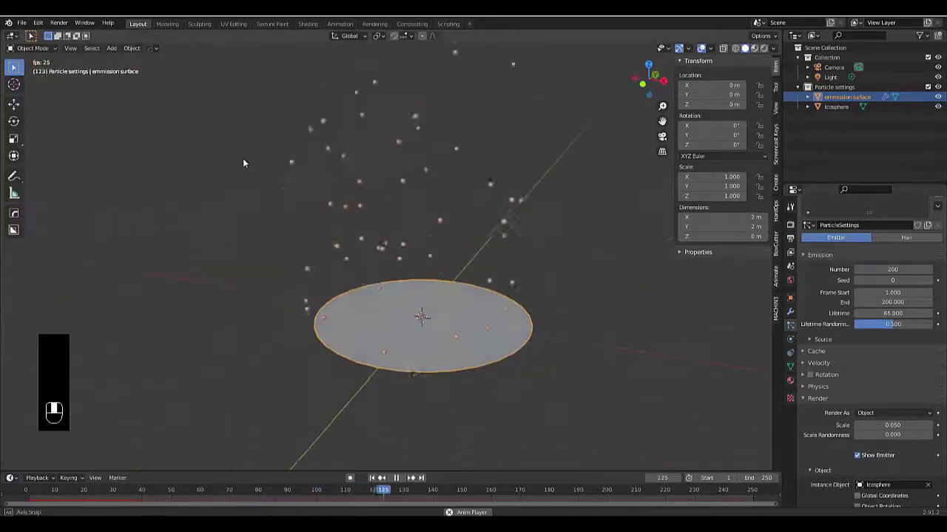
scroll(244, 160, "up", 1)
scroll(315, 207, "down", 2)
middle_click_drag(319, 211, 353, 192)
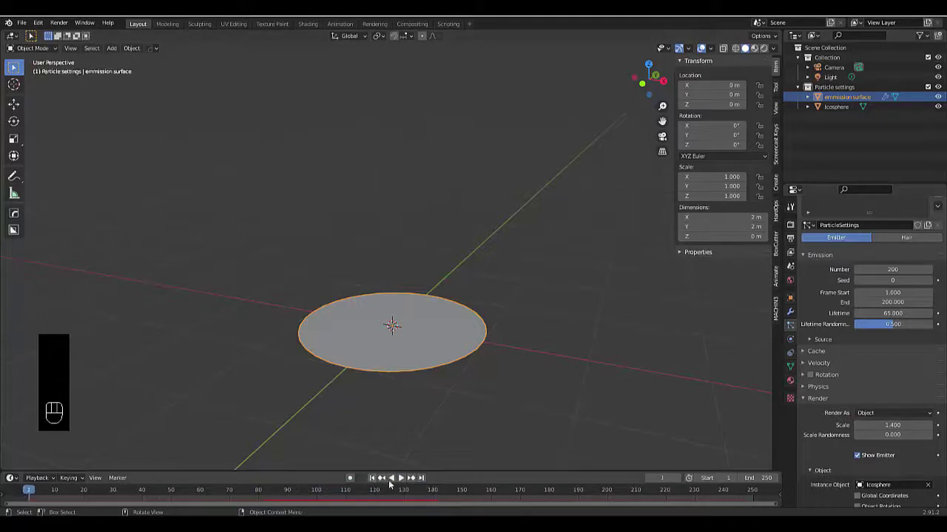
- Play the animation and orbit down to watch the large Icosphere particles rising
left_click(400, 478)
middle_click_drag(423, 364, 707, 385)
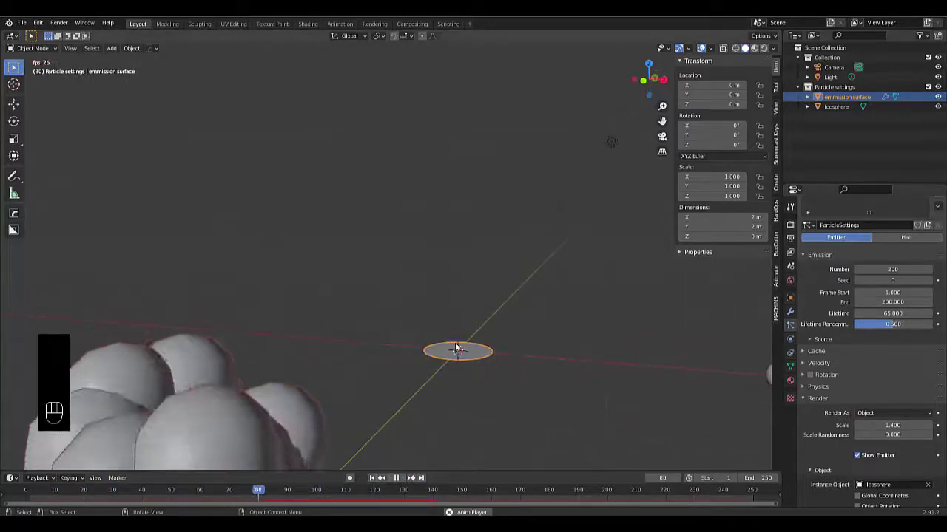
scroll(513, 349, "down", 3)
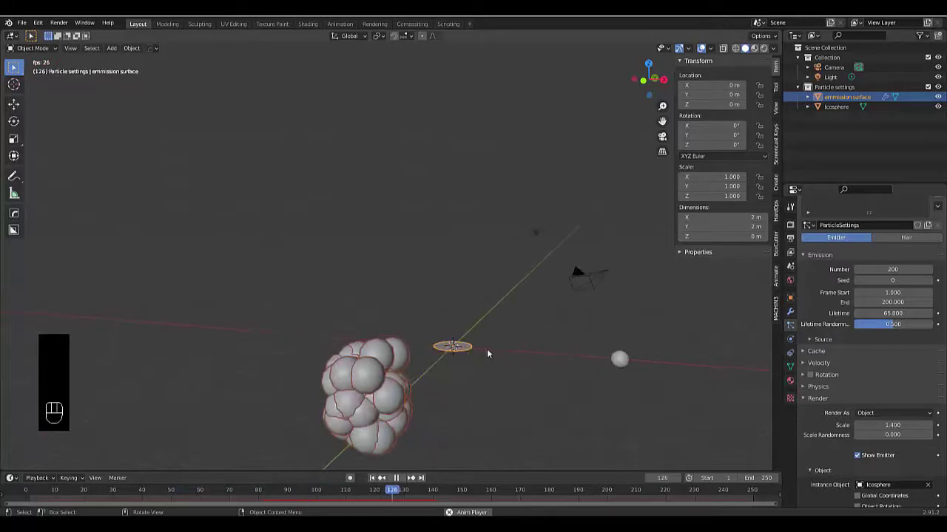
- Set the Icosphere's origin to its geometry and lower the particle render scale to 0.91
left_click(618, 359)
right_click(530, 353)
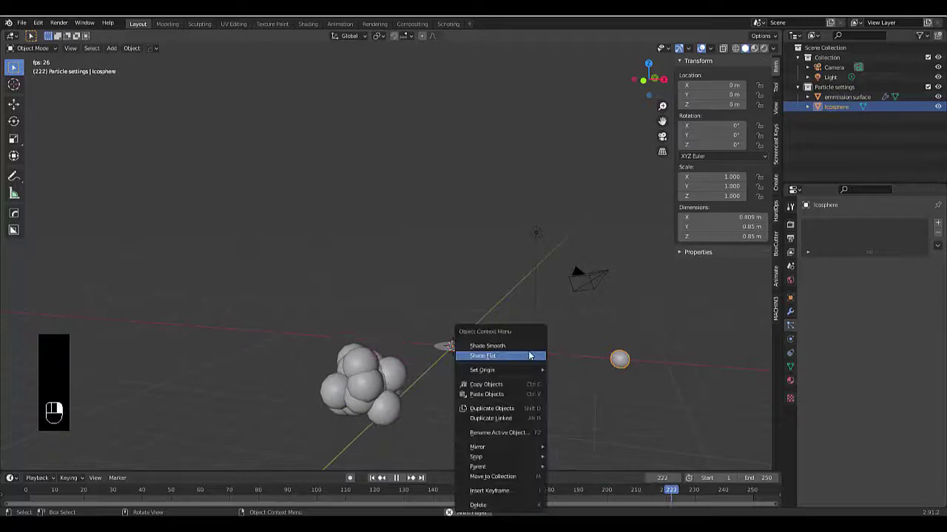
mouse_move(518, 370)
left_click(589, 380)
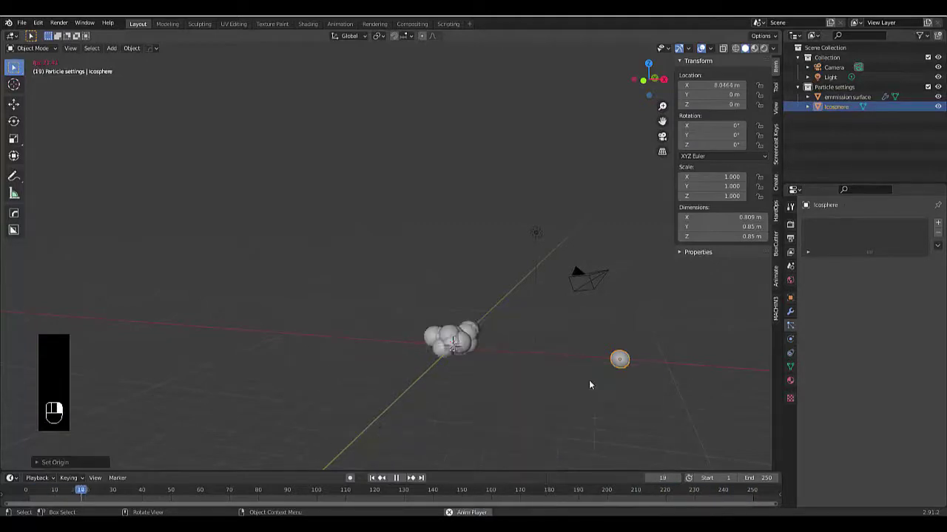
scroll(557, 370, "up", 5)
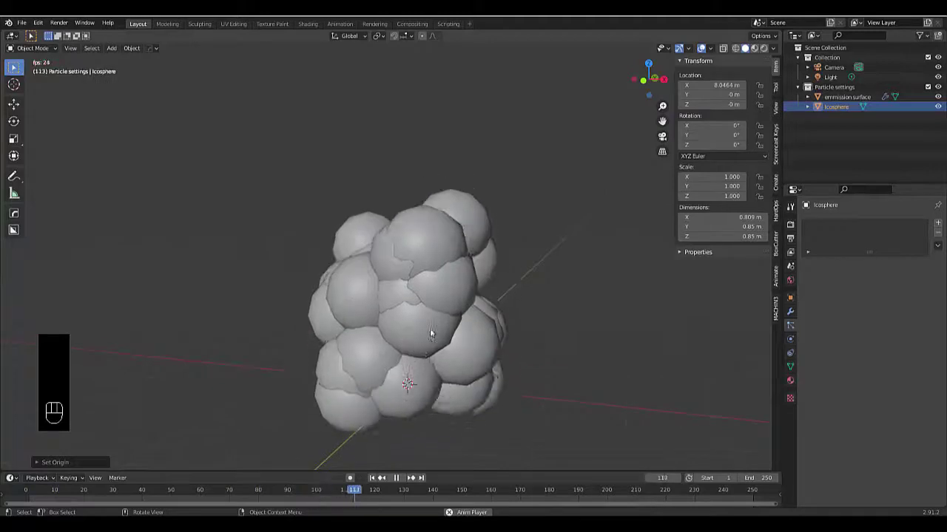
left_click(389, 404)
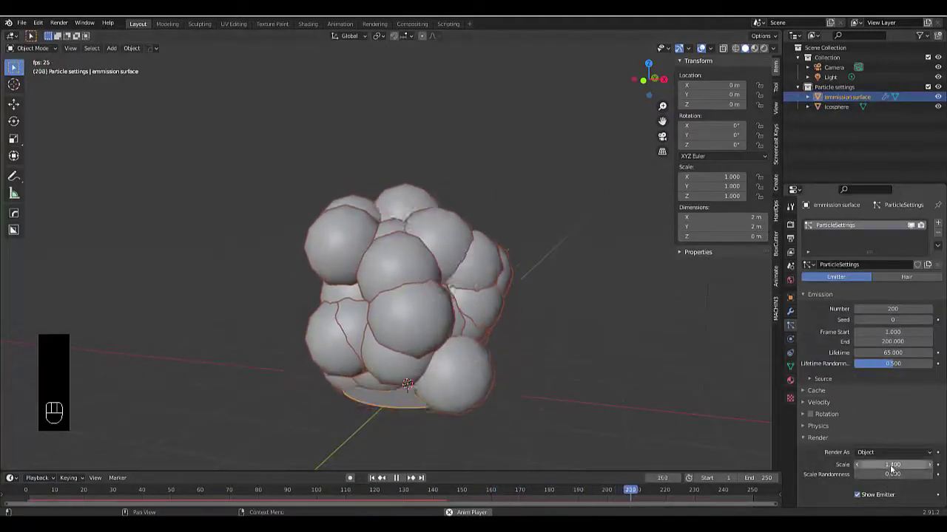
left_click_drag(889, 465, 858, 464)
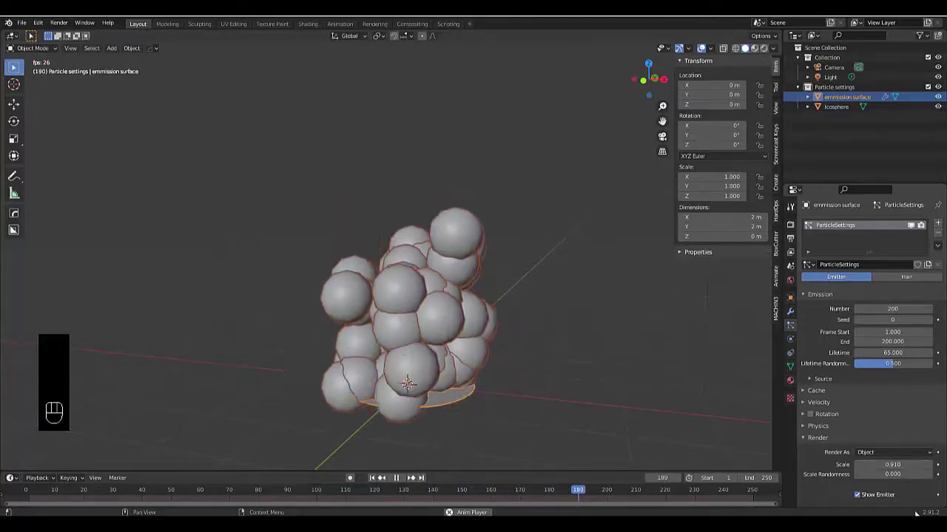
- Set particle Scale Randomness to 0.79 and the emission Number to 150
left_click(892, 473)
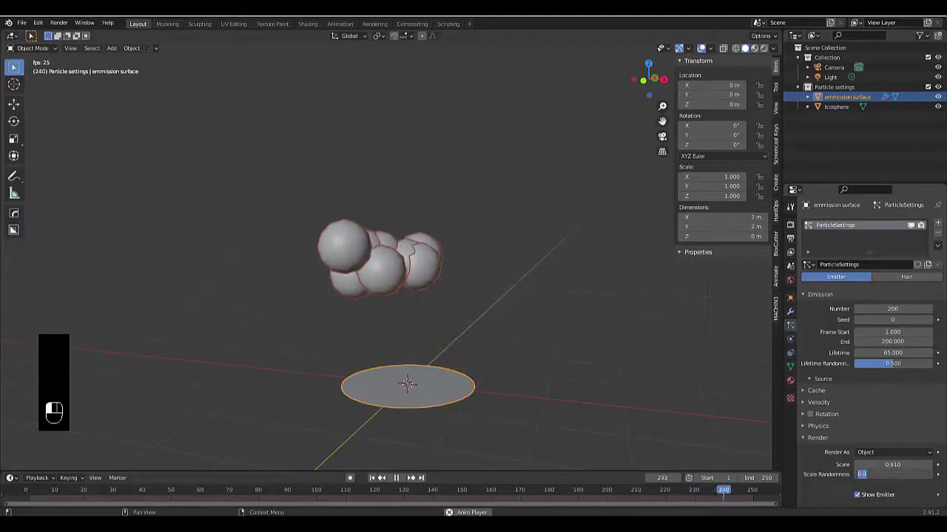
type("0.79")
key("Return")
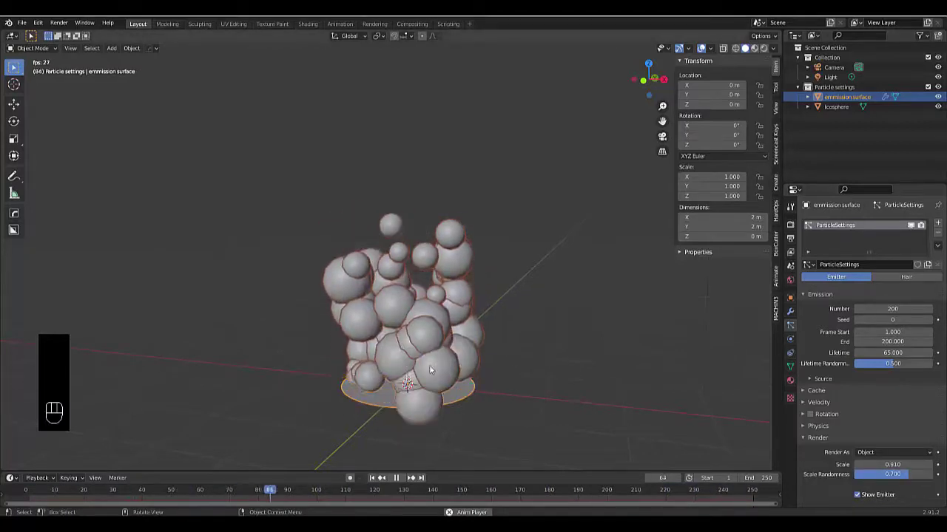
middle_click_drag(430, 370, 471, 366)
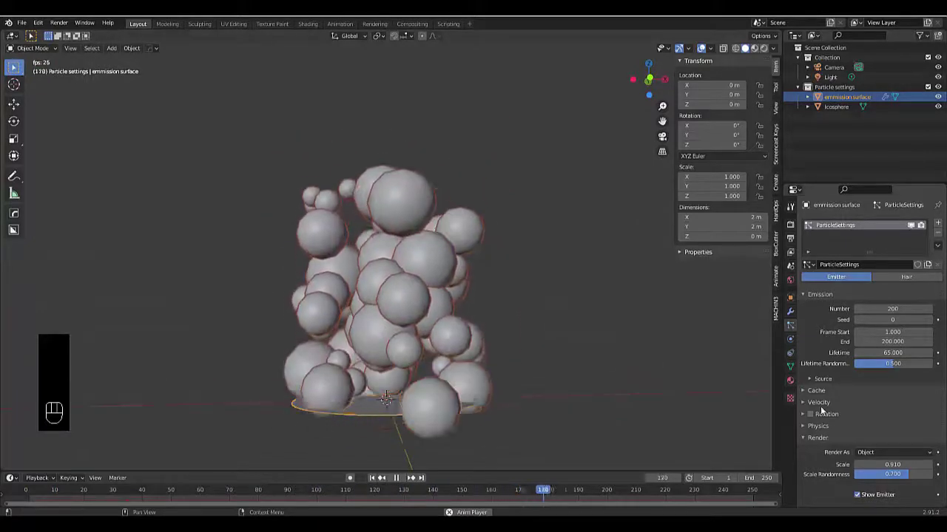
left_click(894, 309)
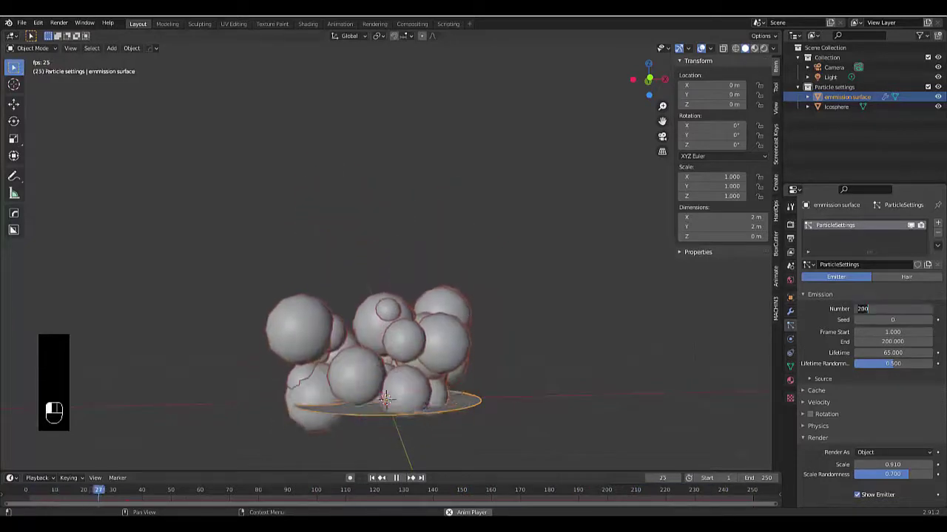
type("150")
key("Return")
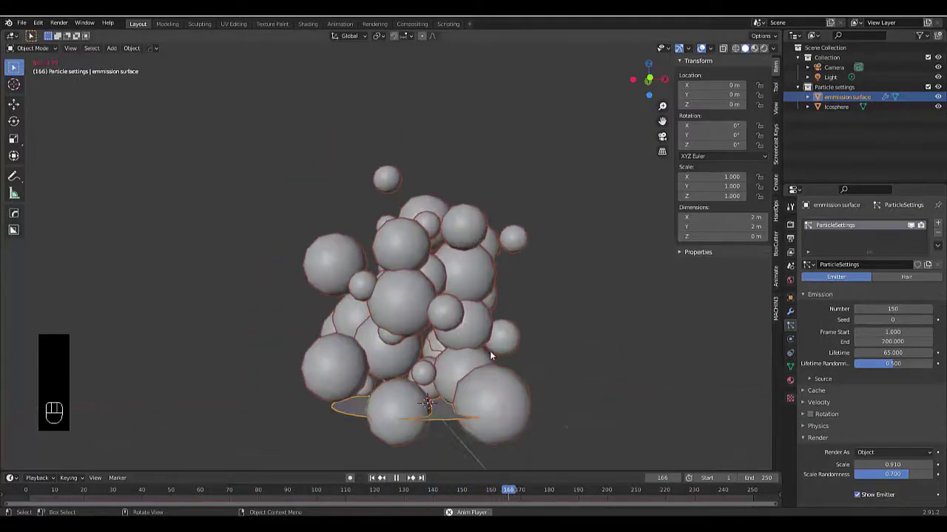
- Add a particle texture and set its type to Blend with a linear gradient
scroll(888, 430, "down", 7)
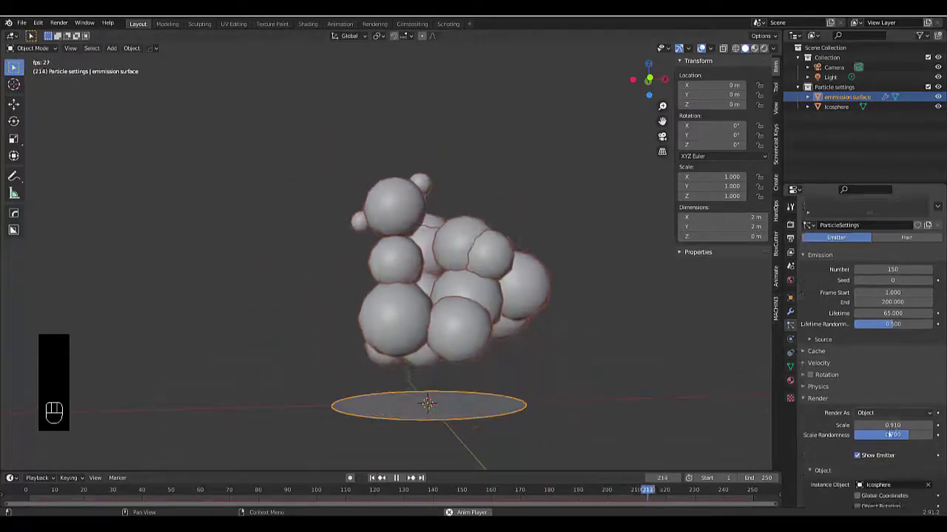
scroll(827, 469, "down", 5)
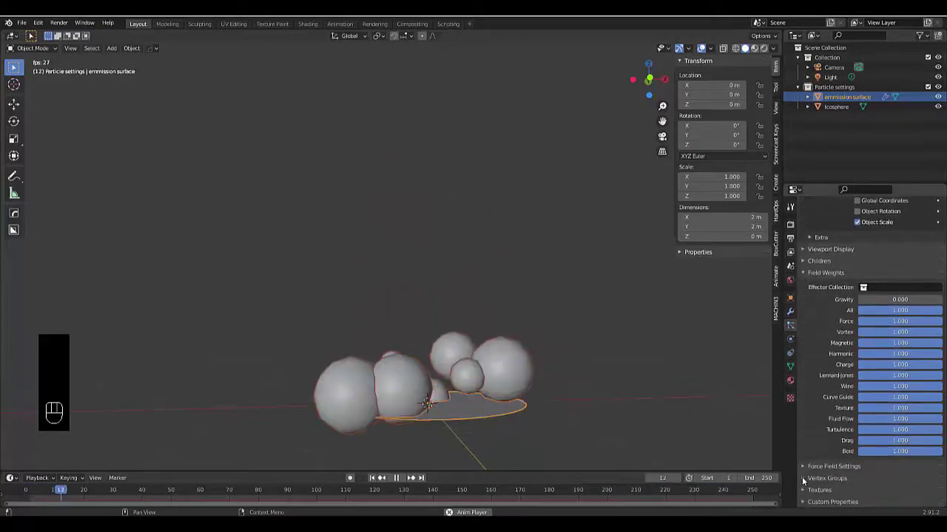
left_click(821, 491)
scroll(846, 480, "down", 1)
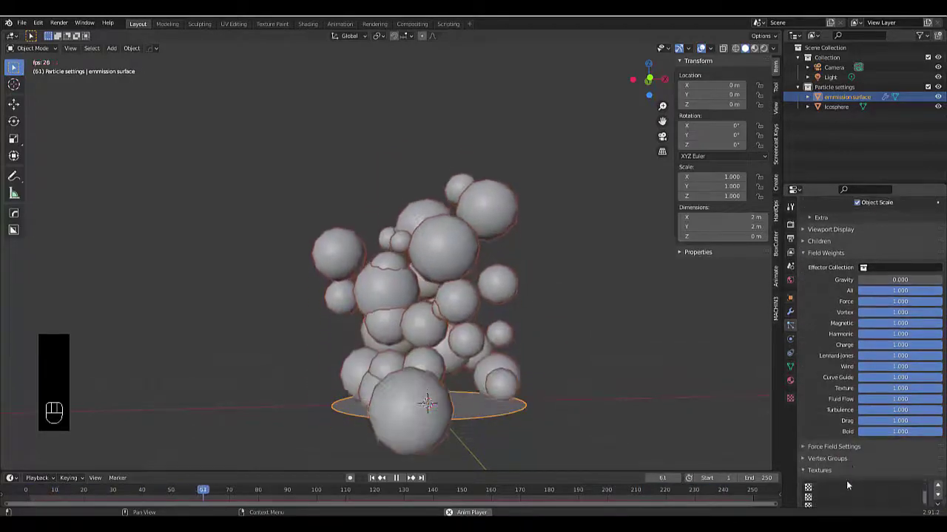
scroll(881, 454, "down", 2)
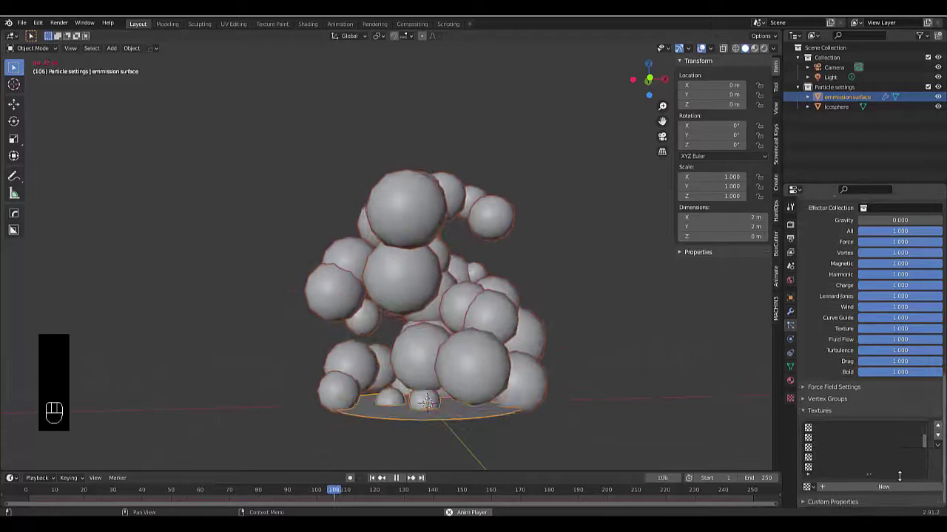
left_click(789, 398)
scroll(880, 295, "up", 2)
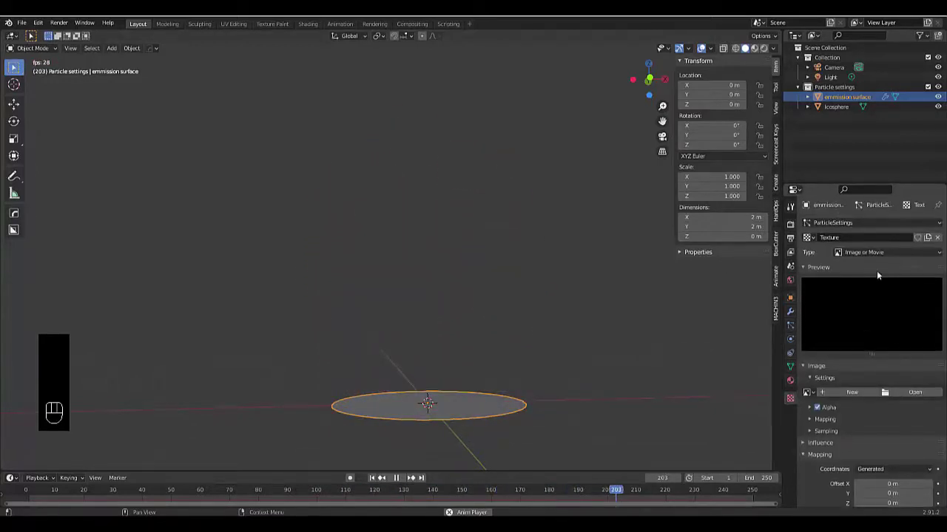
left_click(869, 255)
left_click(862, 273)
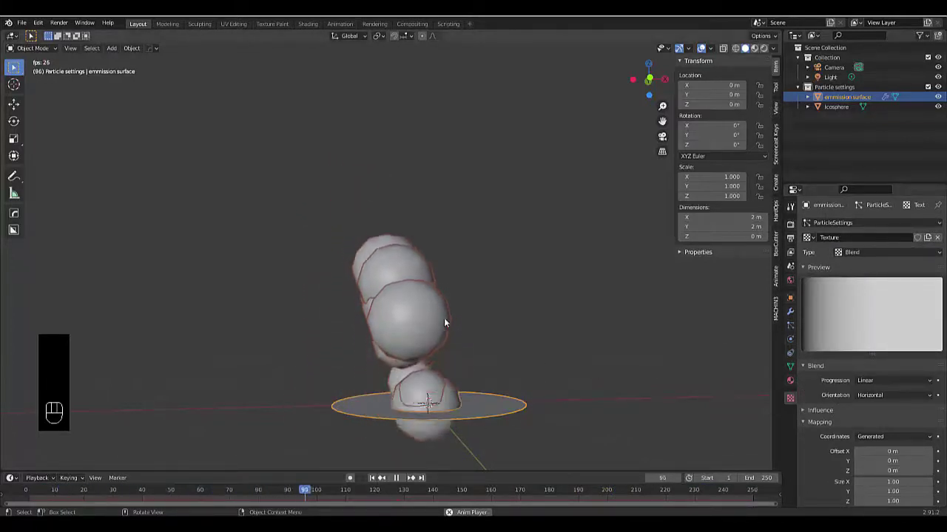
- Make the Blend texture influence particle Size, mapped with Strand / Particle coordinates
left_click(886, 436)
left_click(885, 436)
scroll(877, 420, "down", 1)
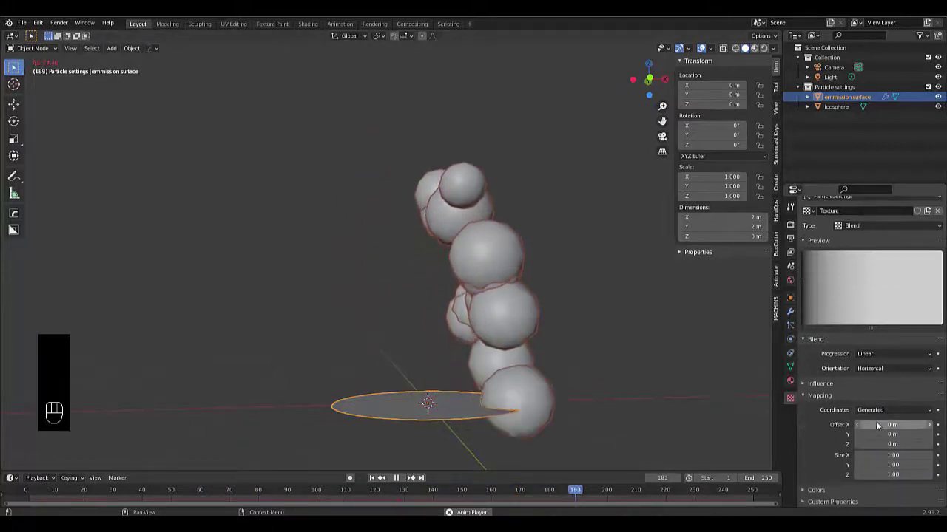
left_click(827, 385)
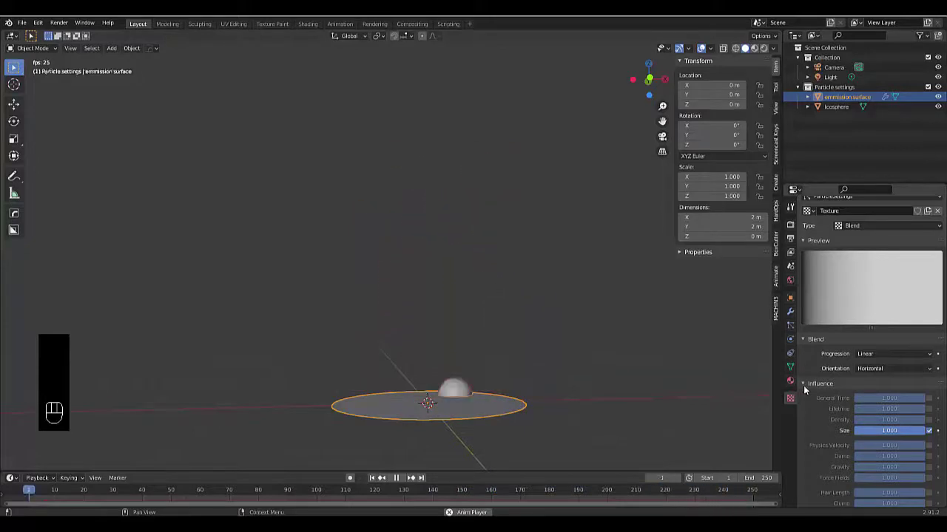
scroll(813, 392, "down", 5)
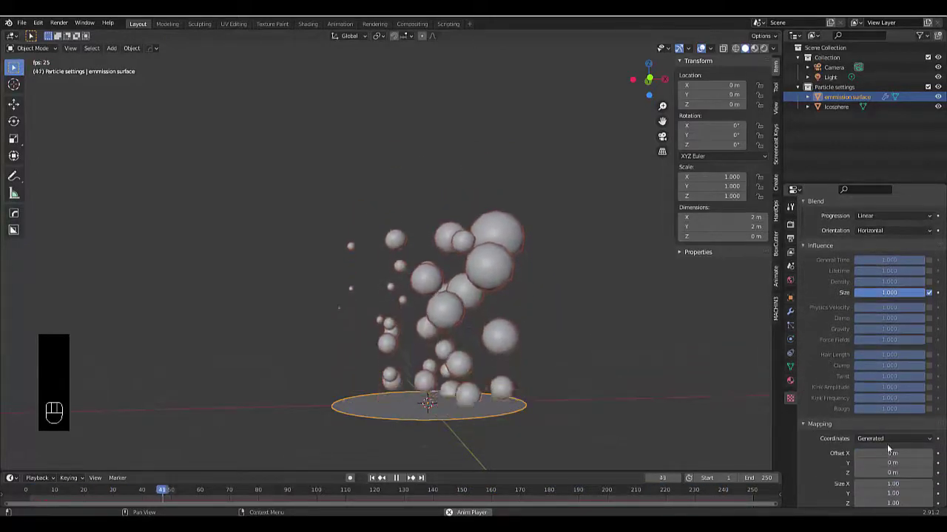
left_click(881, 439)
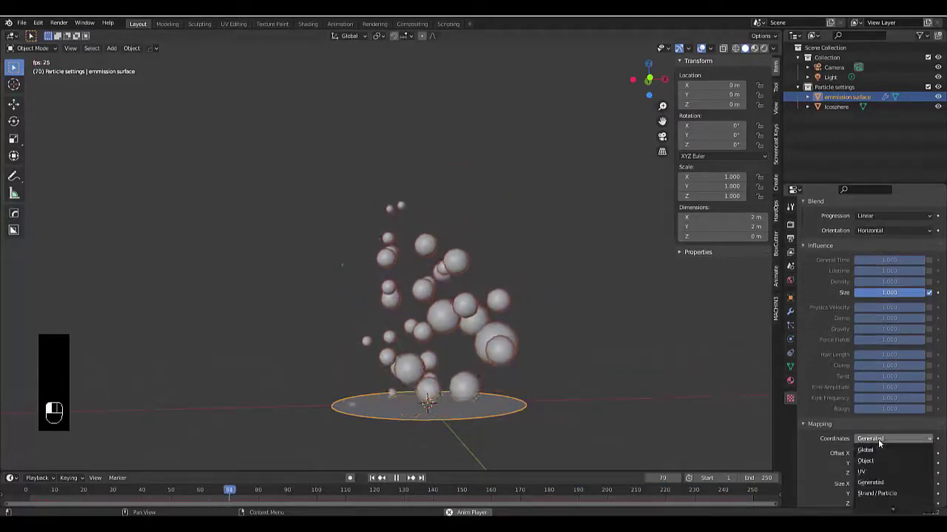
left_click(894, 493)
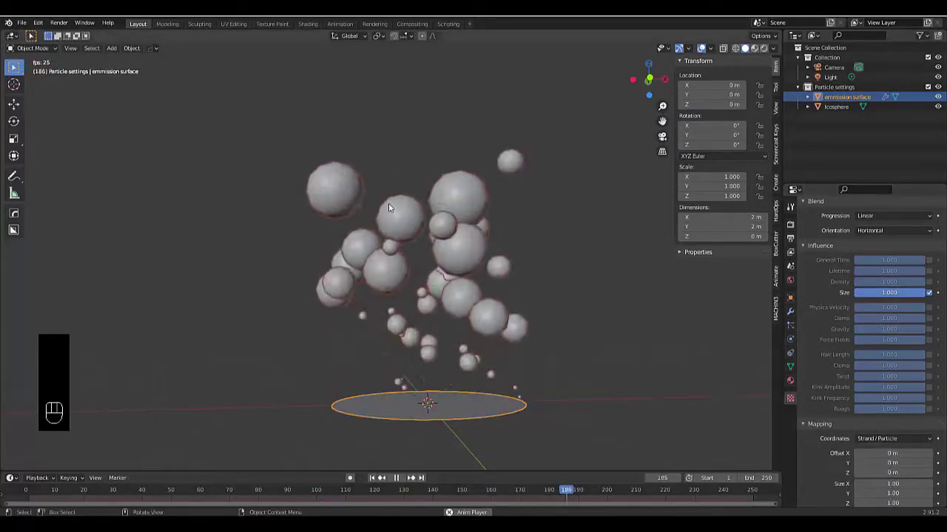
- Enable the texture's Color Ramp and flip it to run from white to black
scroll(821, 436, "down", 2)
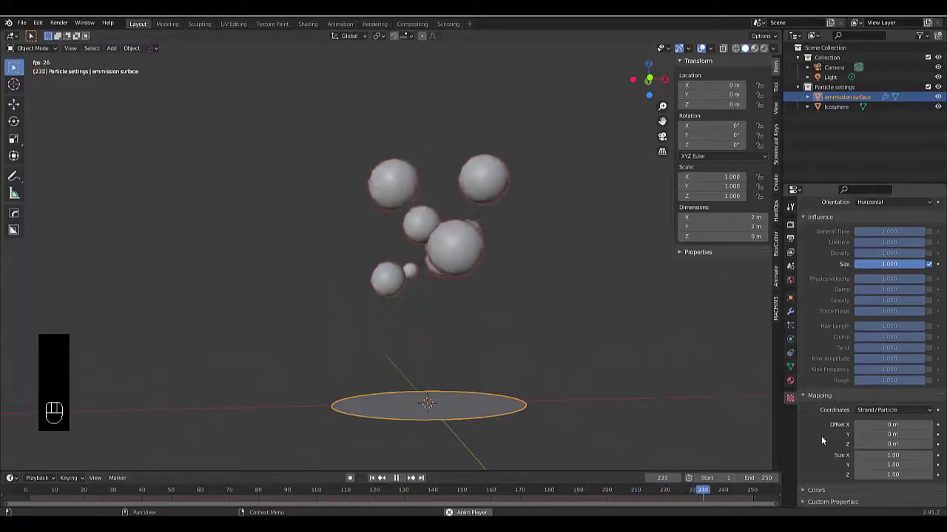
scroll(834, 434, "down", 5)
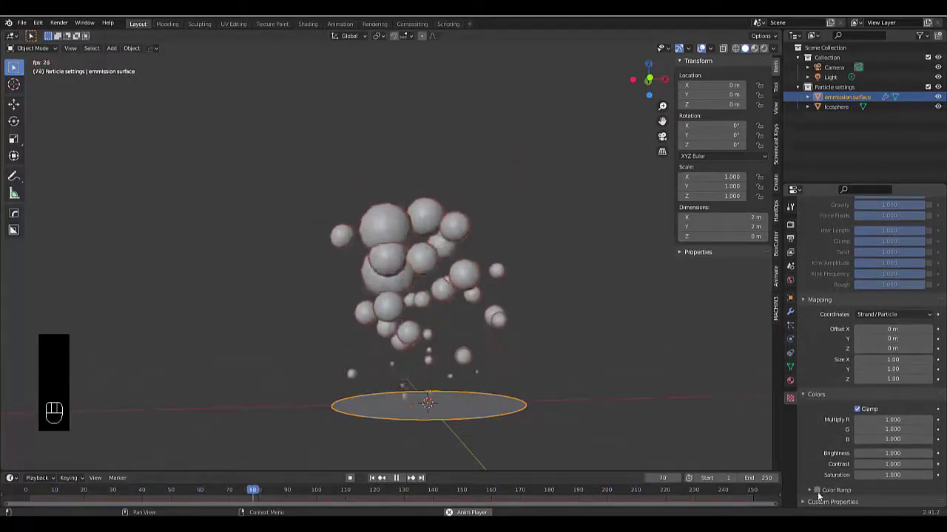
left_click(816, 490)
left_click(809, 490)
scroll(850, 414, "down", 2)
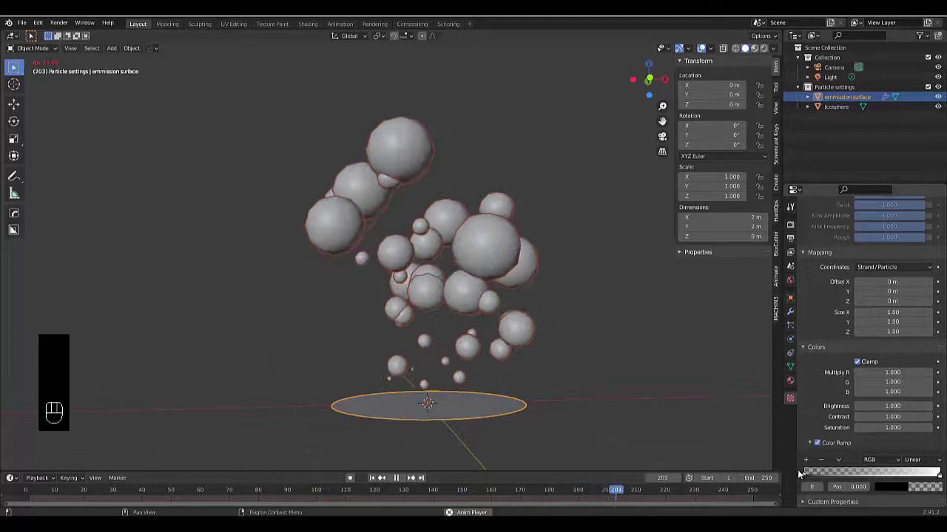
left_click(838, 460)
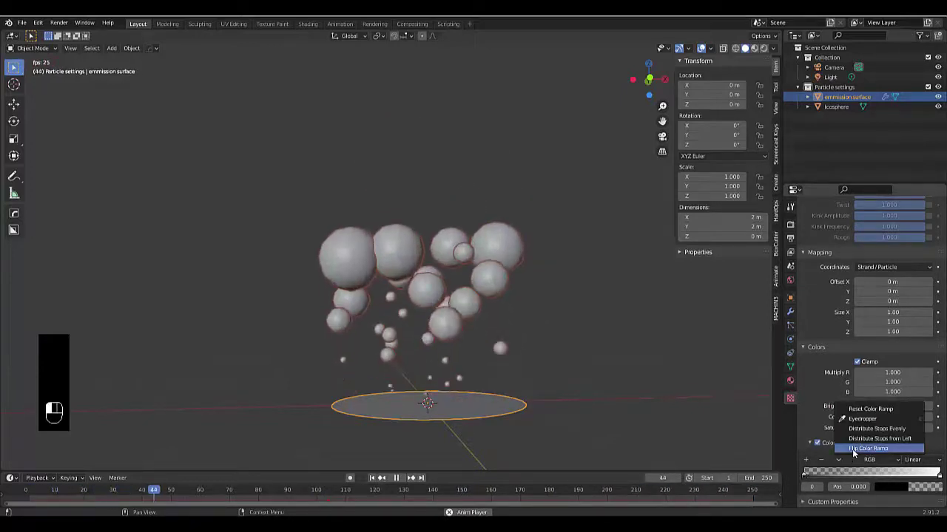
left_click(867, 449)
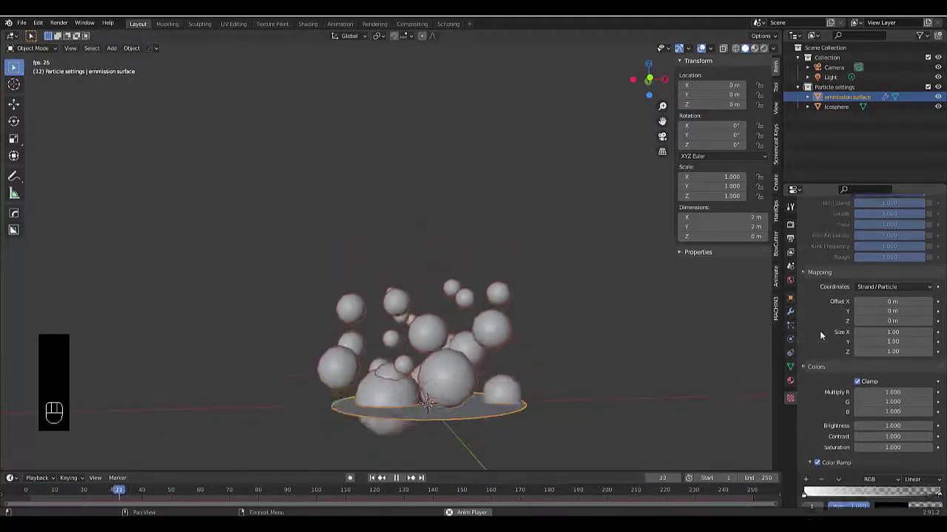
- Set particle Number to 200, Lifetime to 70 and Lifetime Randomness to 0.6
left_click(819, 331)
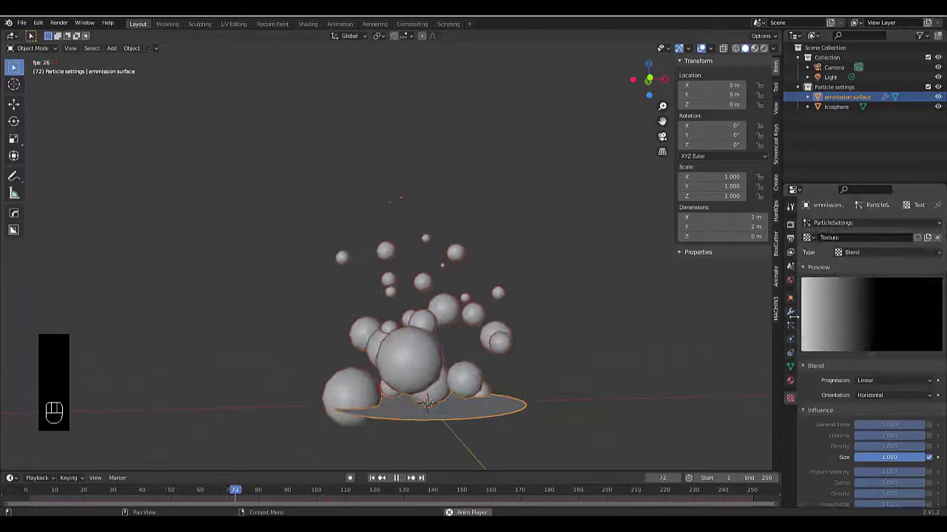
left_click(789, 327)
double_click(893, 308)
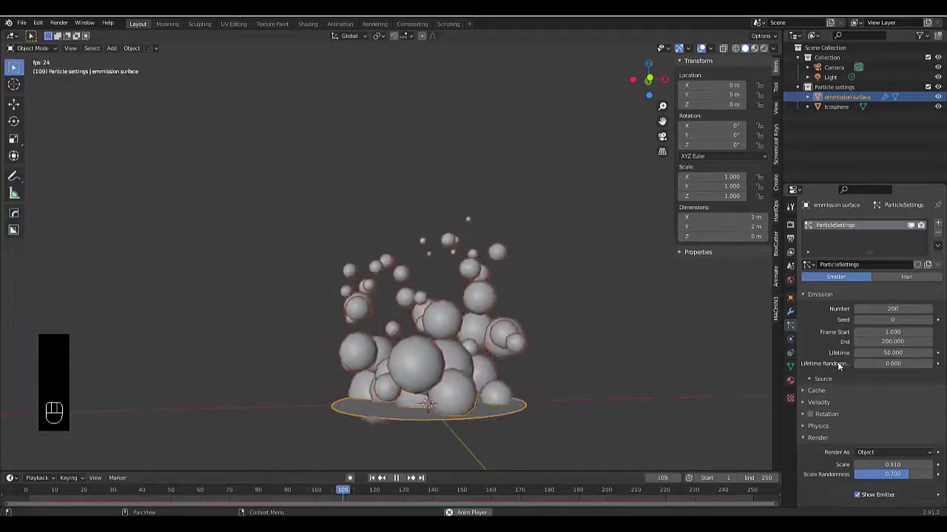
left_click(882, 365)
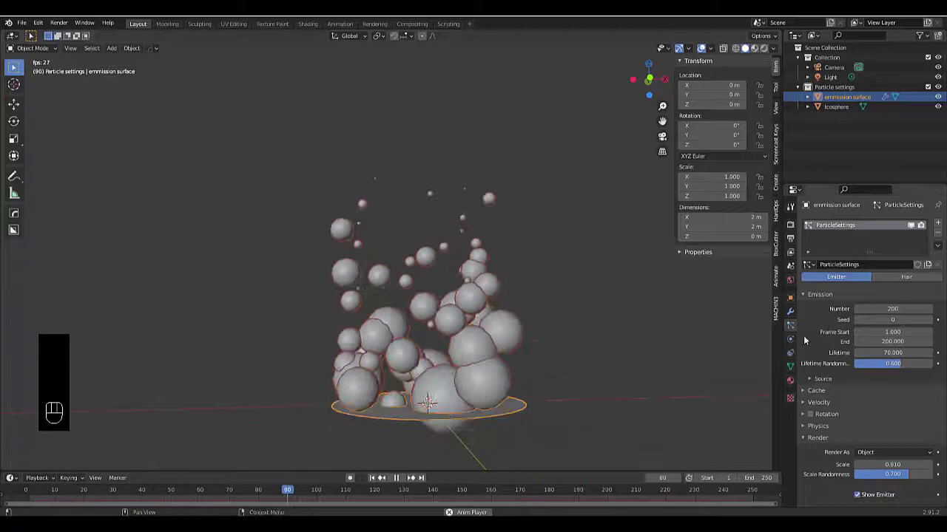
- Slide the colour ramp stops right so white holds until about 0.576, then adjust the stop colour
scroll(906, 380, "down", 10)
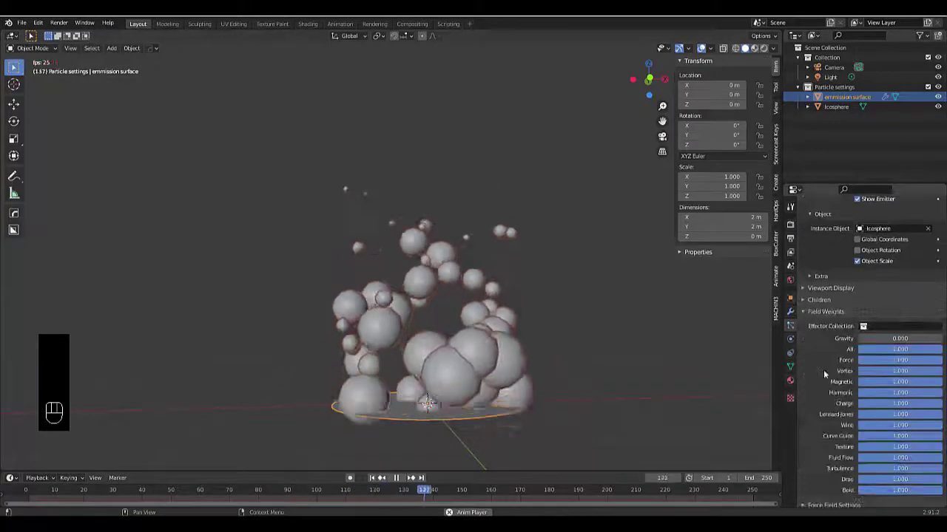
scroll(823, 372, "down", 5)
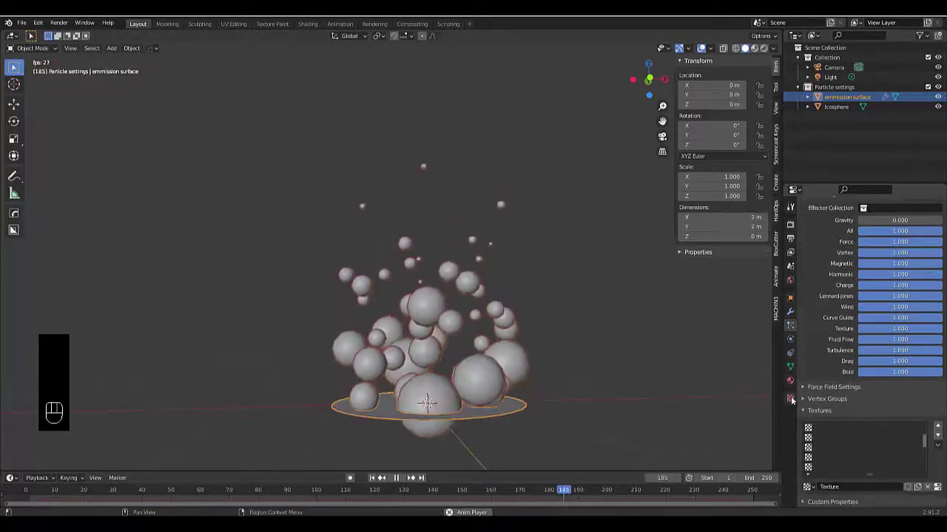
left_click(791, 399)
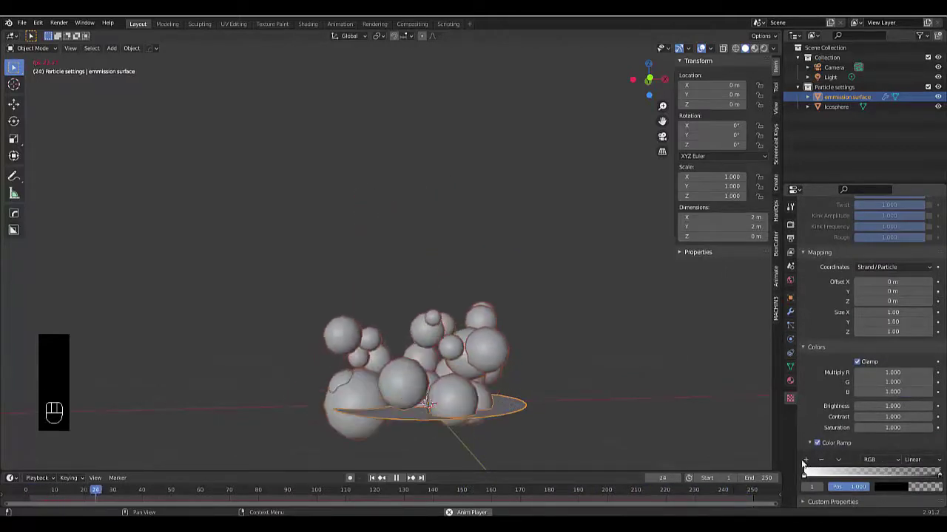
left_click_drag(805, 472, 876, 476)
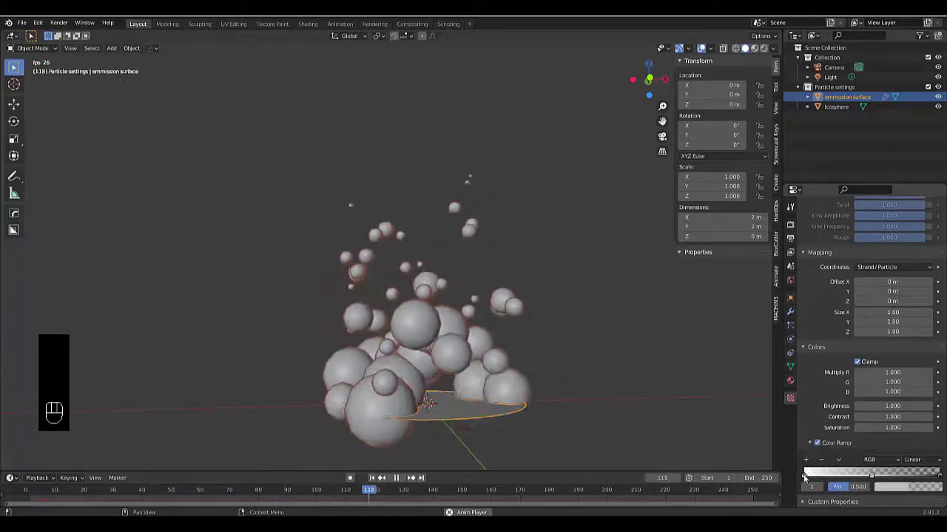
left_click_drag(807, 474, 863, 475)
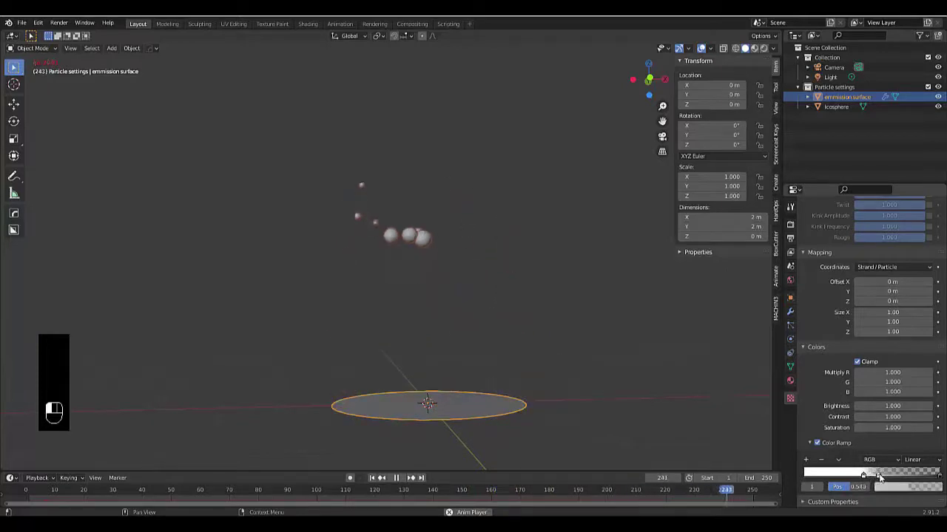
left_click(884, 487)
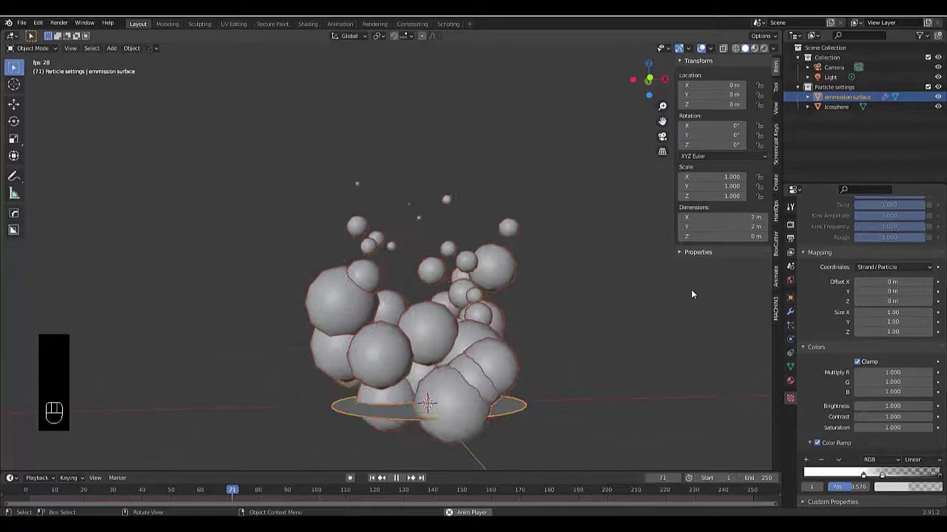
- Add a Wind force field to the scene
key("shift")
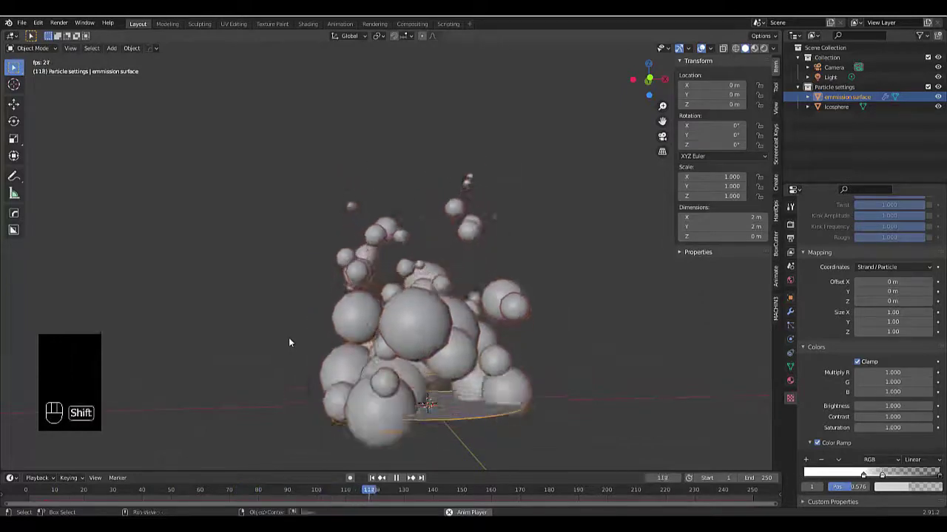
key("shift+a")
mouse_move(265, 317)
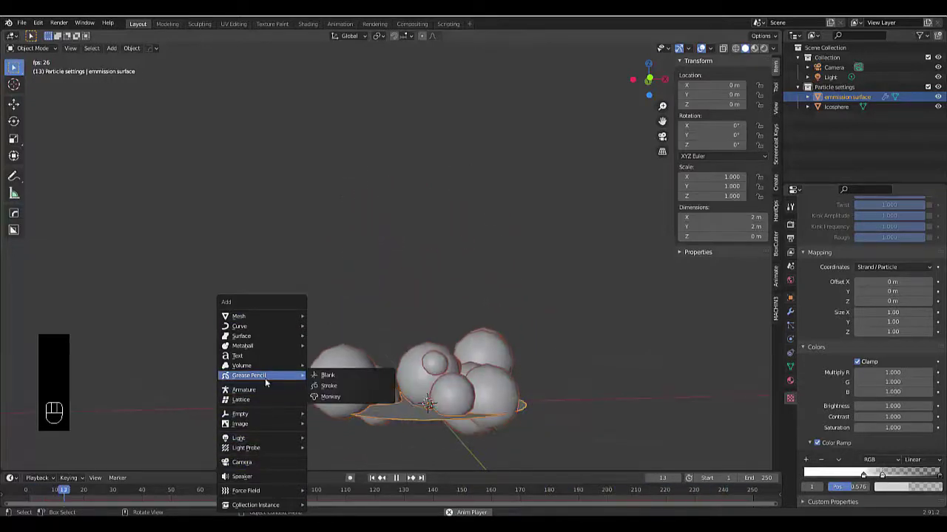
mouse_move(265, 491)
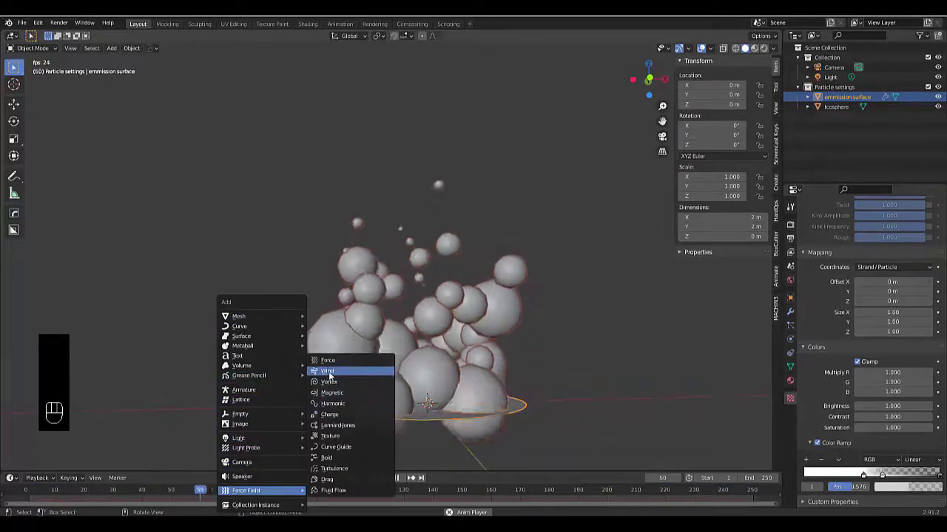
left_click(329, 374)
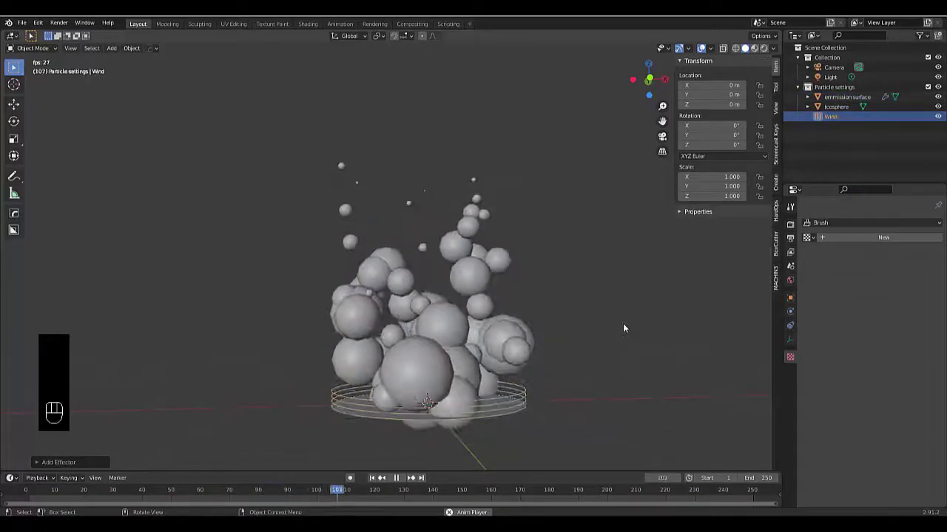
- In front view, rotate the Wind field 90° on Y and move it left of the emitter
key("KP_1")
type("r")
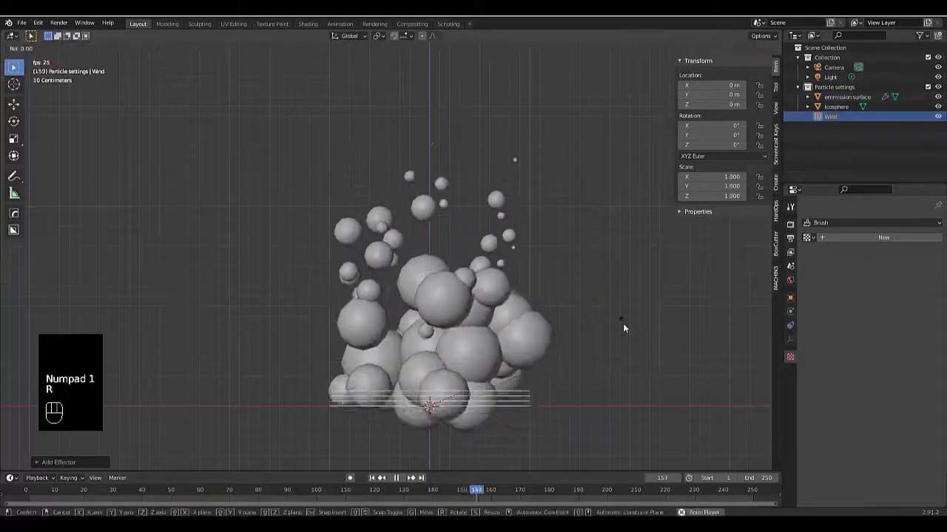
type("90")
key("Return")
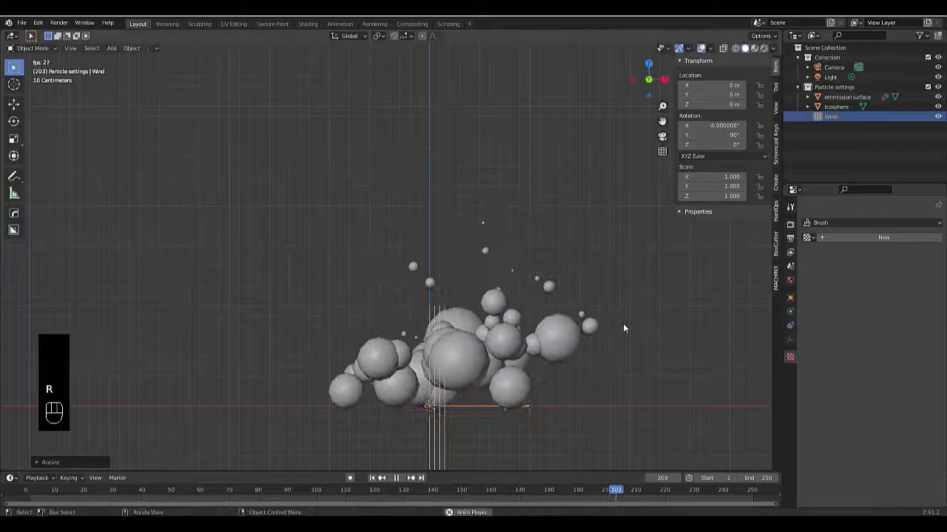
key("g")
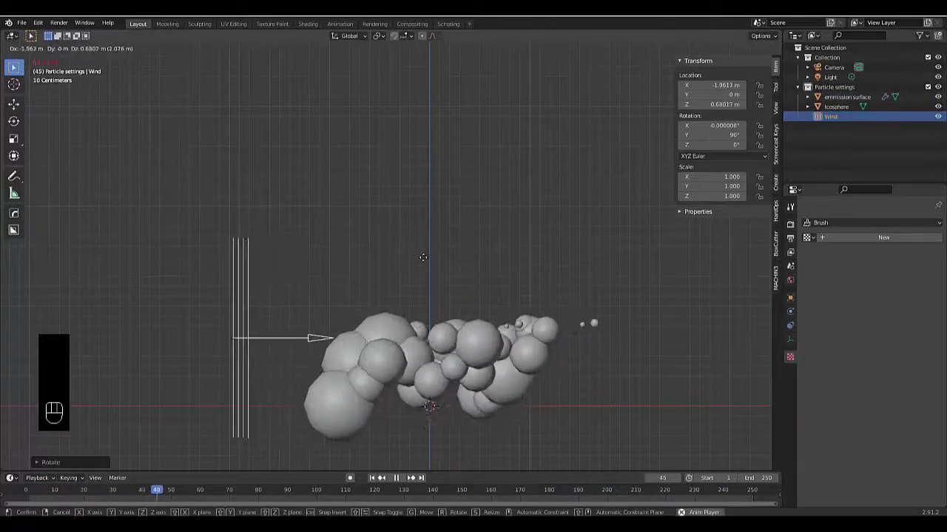
left_click(788, 313)
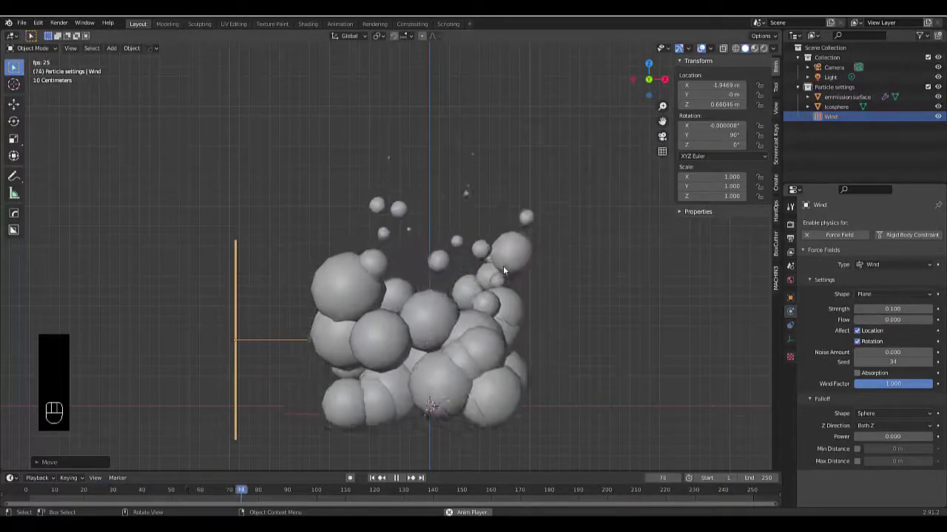
- From top view, tilt the Wind field to 36.1° on X and shift it diagonally off the emitter
middle_click_drag(504, 270, 579, 298)
key("KP_7")
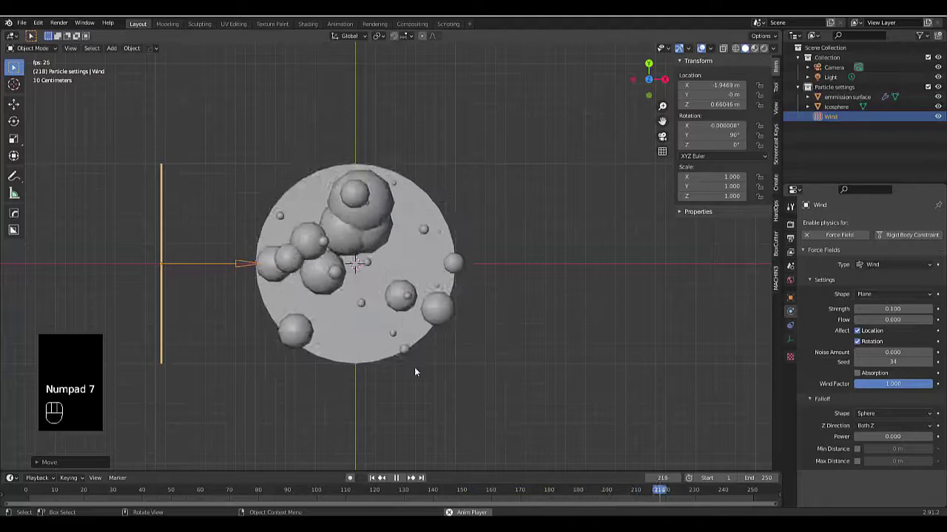
key("r")
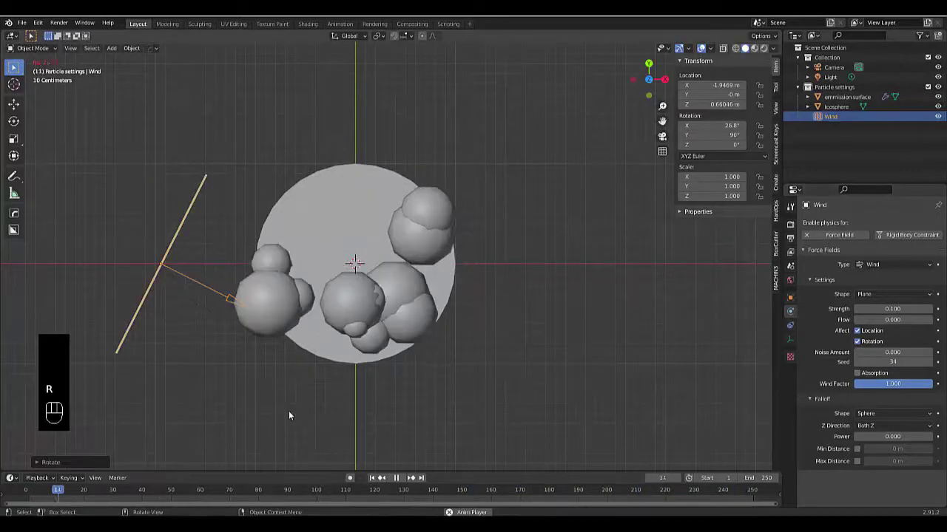
left_click(289, 411)
key("g")
left_click(324, 294)
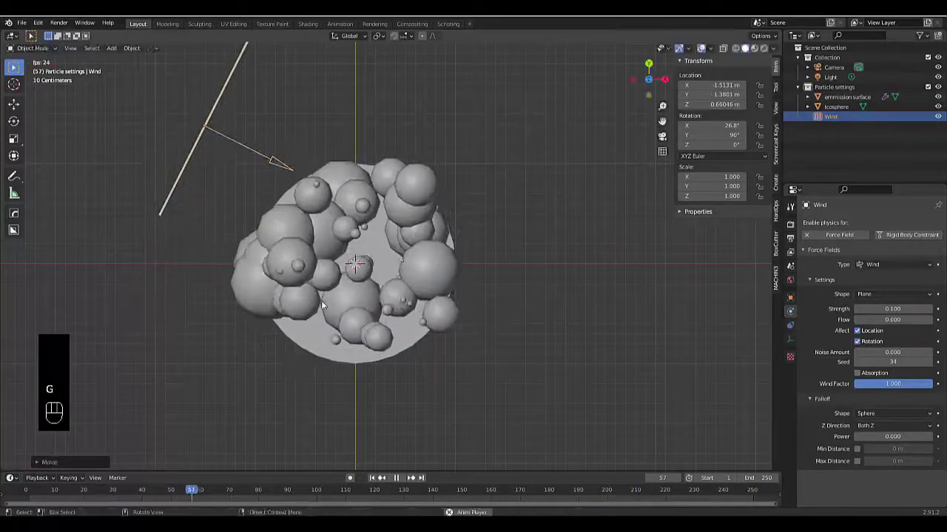
key("r")
left_click(319, 342)
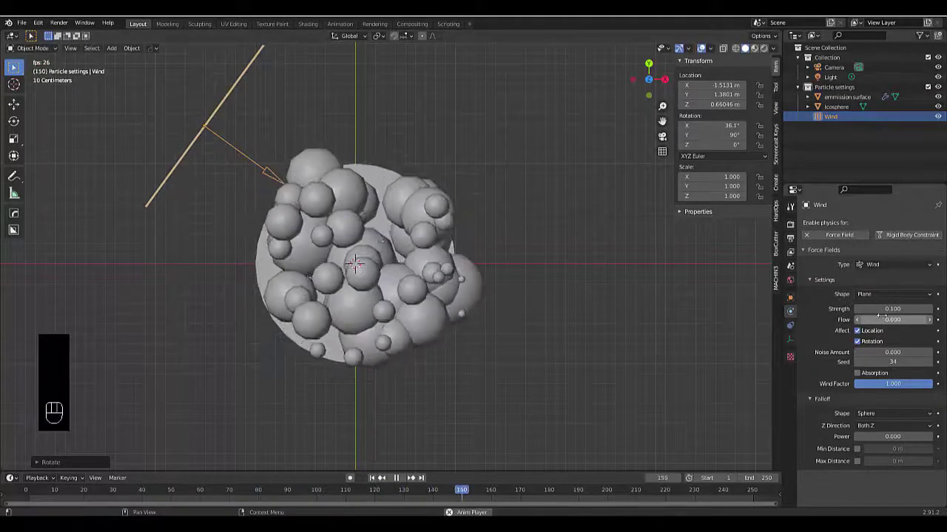
- Set the Wind Strength to 0.2 and check its effect on the rising spheres
left_click_drag(891, 309, 899, 309)
type("0.2")
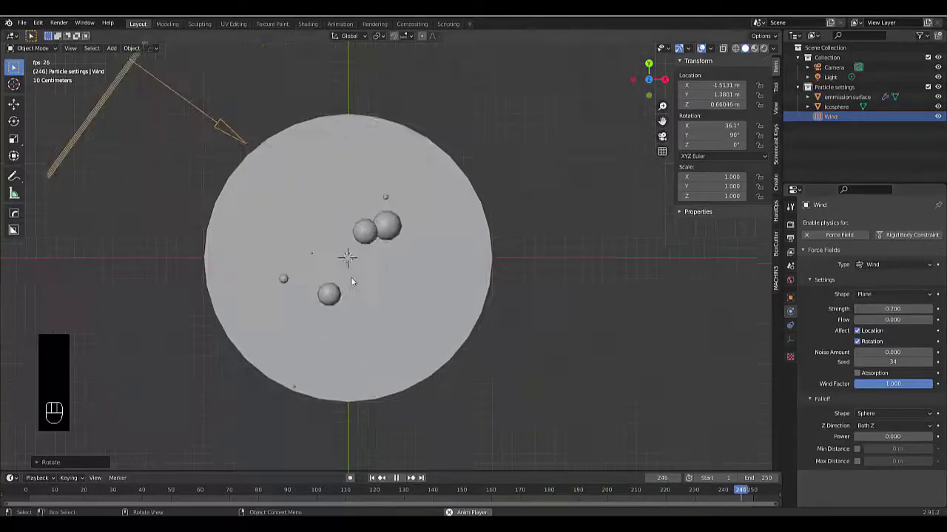
middle_click_drag(351, 276, 425, 195)
scroll(425, 195, "down", 5)
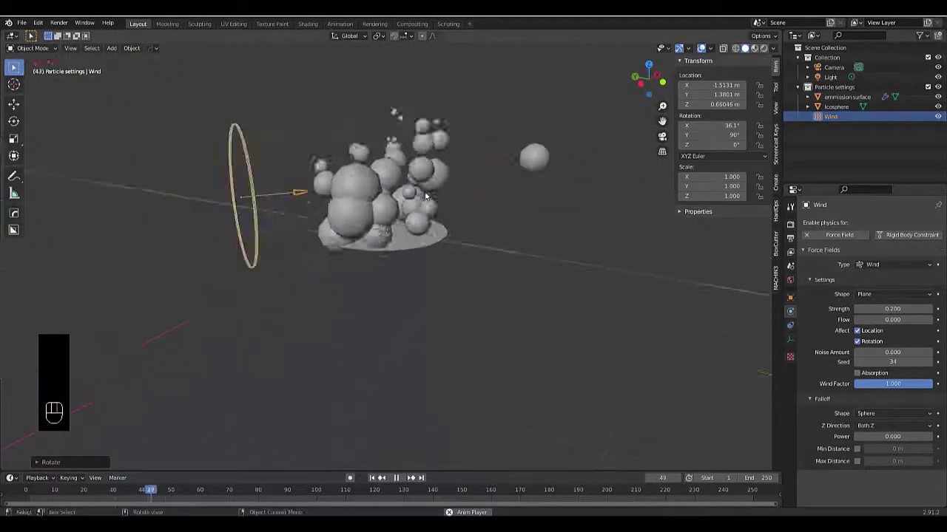
scroll(418, 153, "up", 2)
middle_click_drag(417, 153, 459, 207)
scroll(400, 155, "down", 3)
scroll(400, 155, "up", 2)
scroll(458, 207, "up", 1)
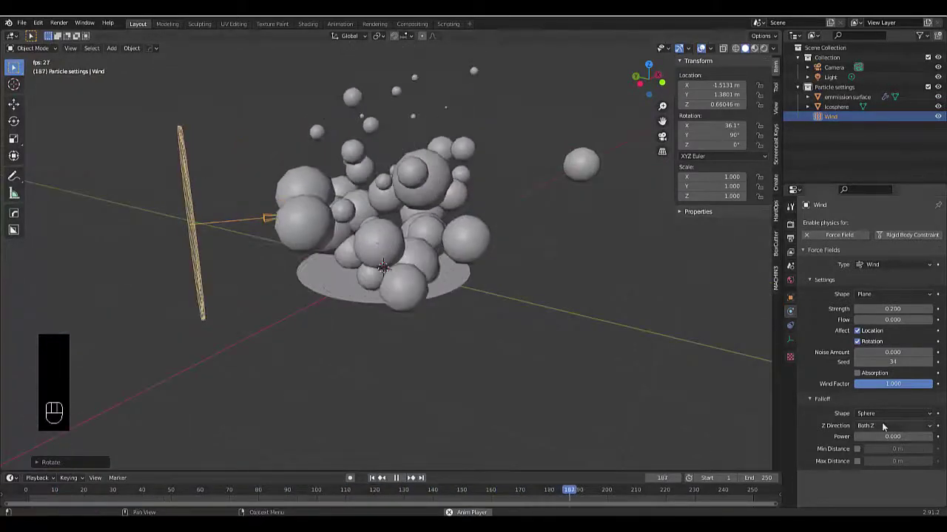
- Add a colour ramp stop at position 0 and make it light grey (value 0.933)
left_click(789, 358)
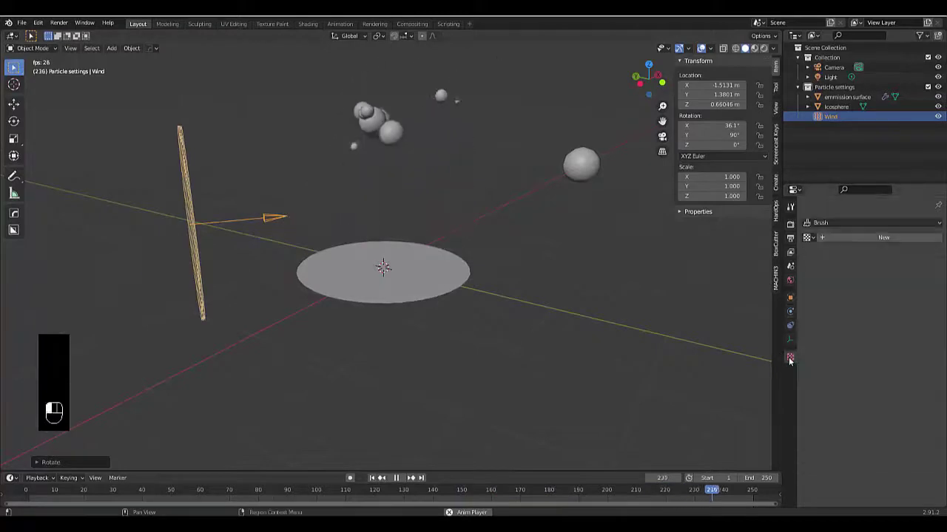
left_click(394, 272)
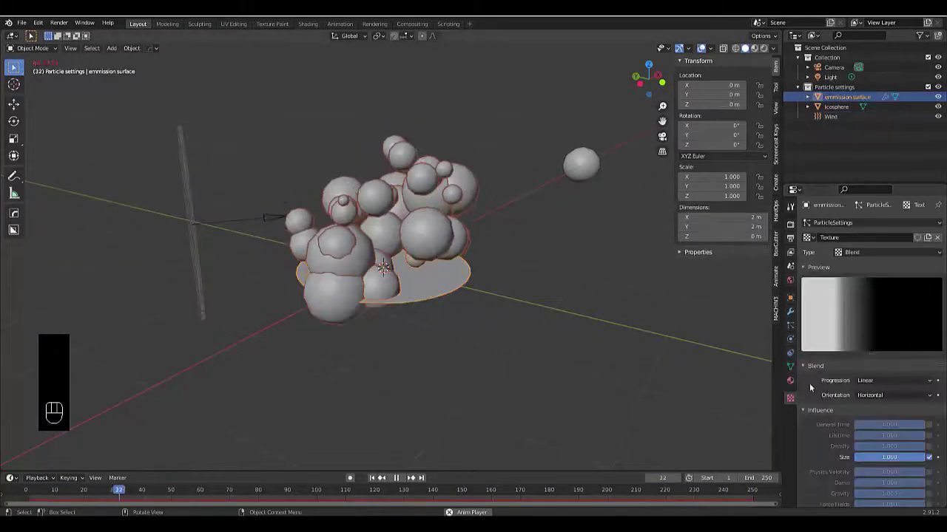
scroll(836, 406, "down", 12)
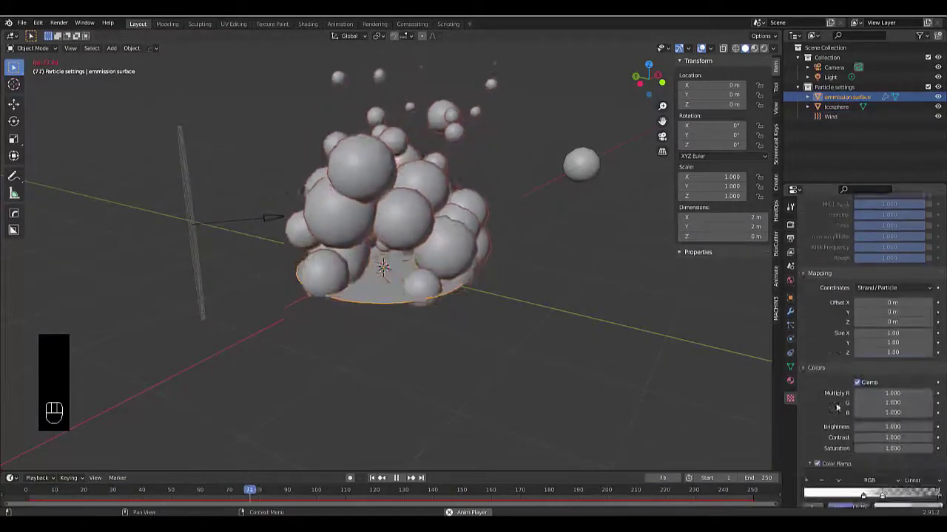
left_click(807, 460)
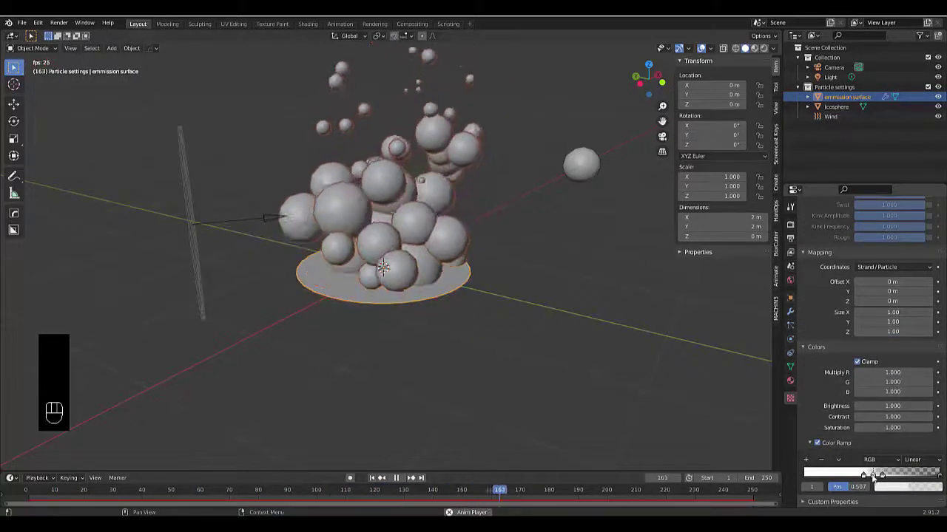
left_click_drag(872, 474, 769, 478)
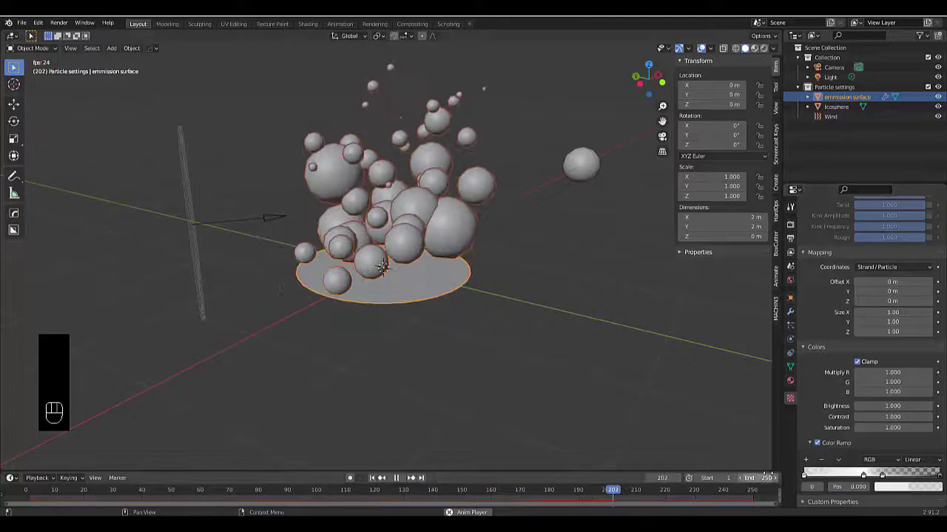
left_click(892, 487)
left_click_drag(928, 376, 933, 383)
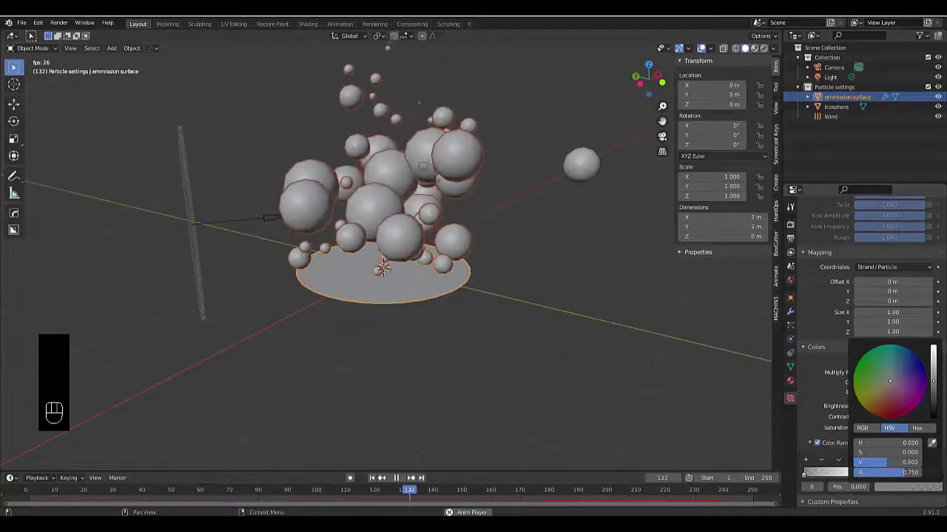
left_click_drag(933, 382, 933, 351)
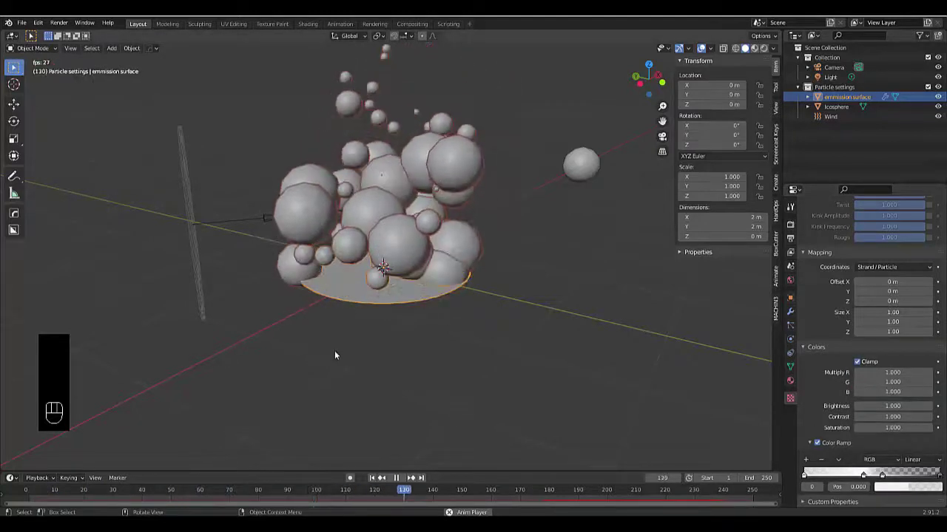
- Create Material.001 on the emission surface as an orange Emission shader
left_click(790, 380)
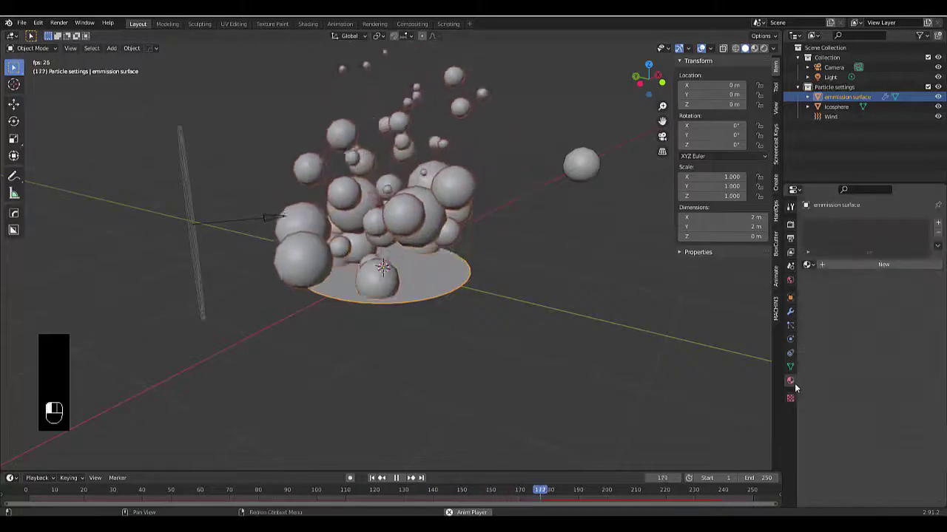
left_click(872, 267)
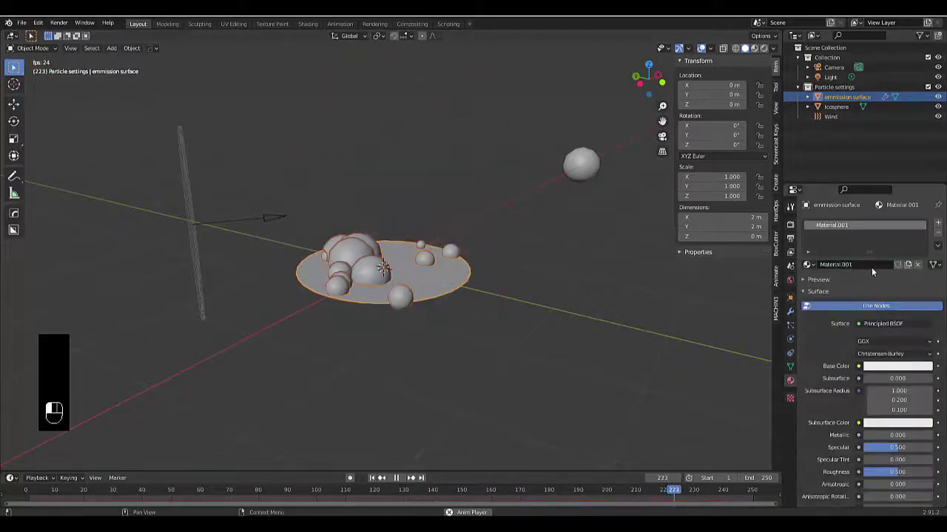
left_click(868, 326)
left_click(832, 129)
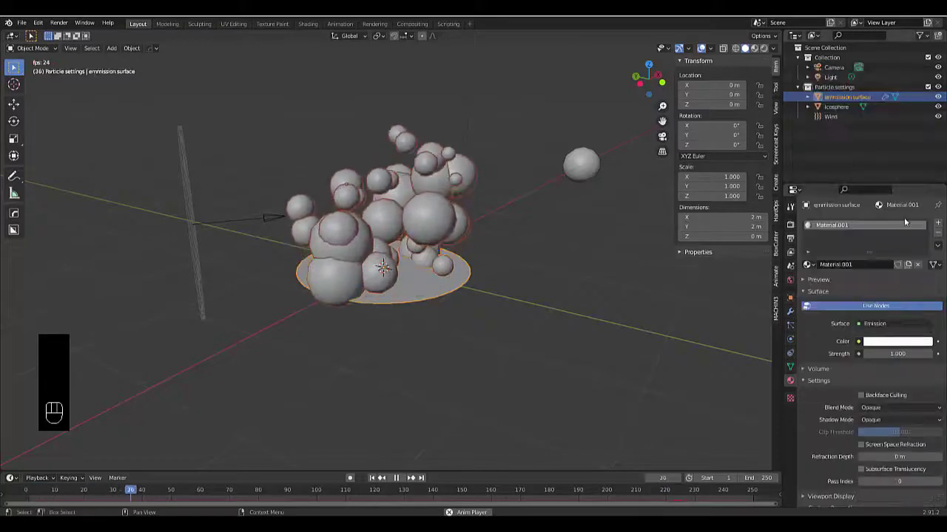
left_click(880, 341)
left_click(872, 263)
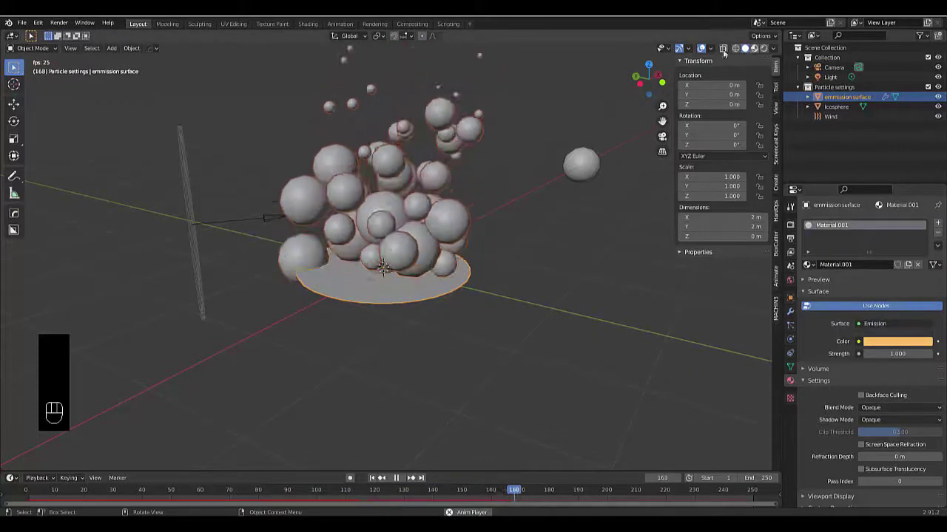
- Switch the viewport to Material Preview and revert the surface to Principled BSDF
left_click(754, 48)
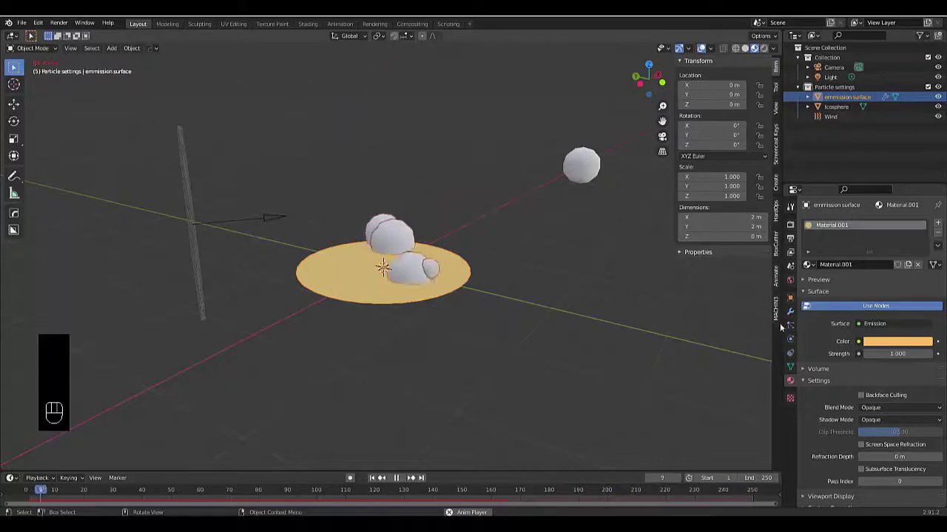
left_click(880, 324)
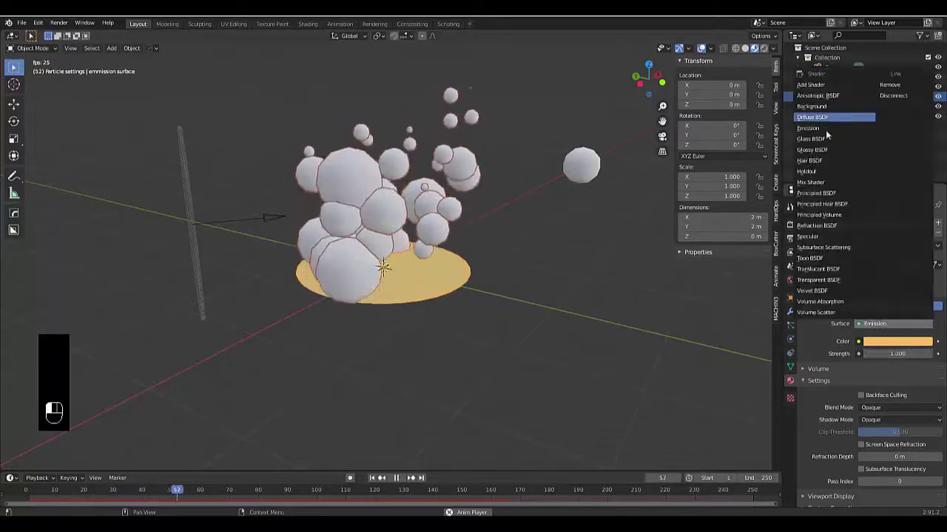
left_click(821, 193)
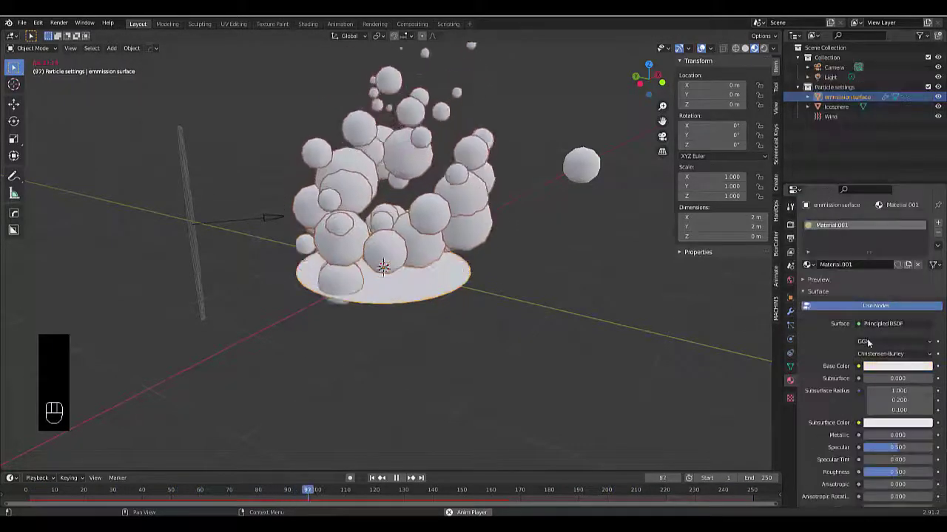
- Give the Icosphere a new Material.002 with an orange Emission surface
left_click(581, 165)
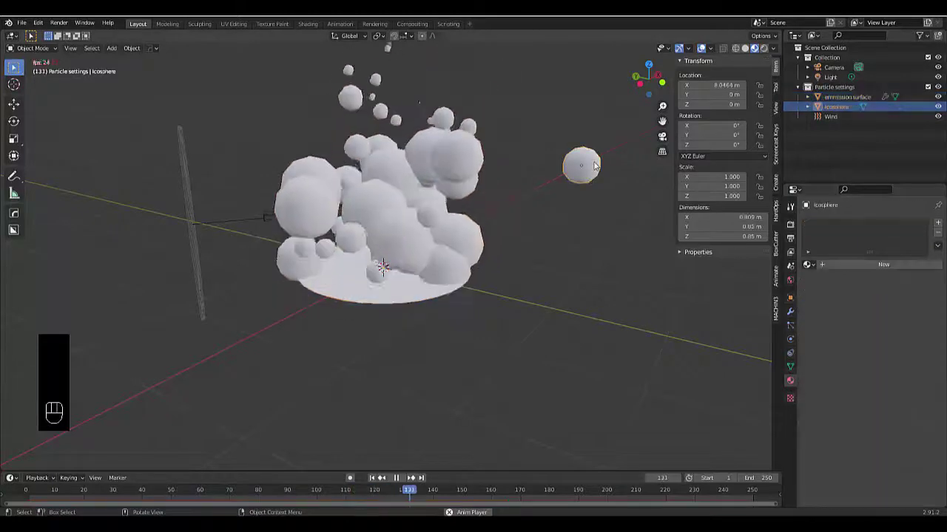
left_click(862, 266)
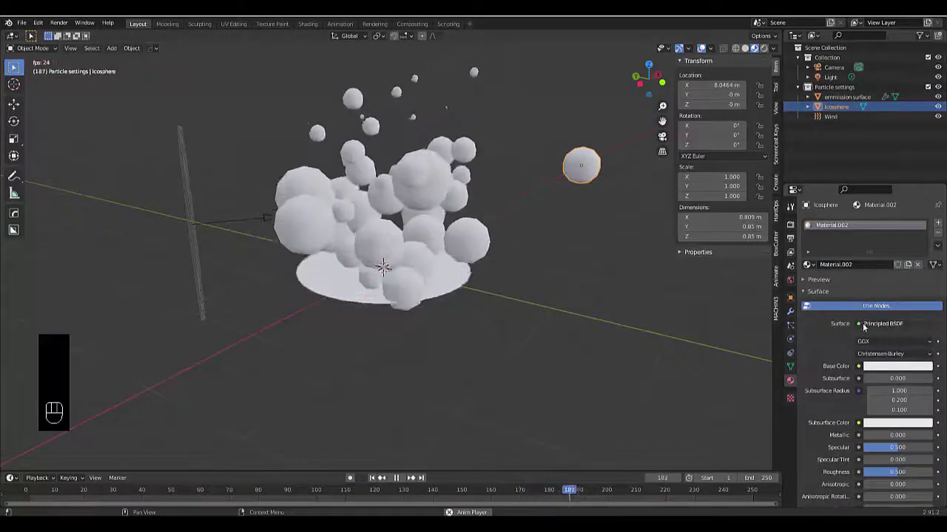
left_click(863, 324)
left_click(843, 127)
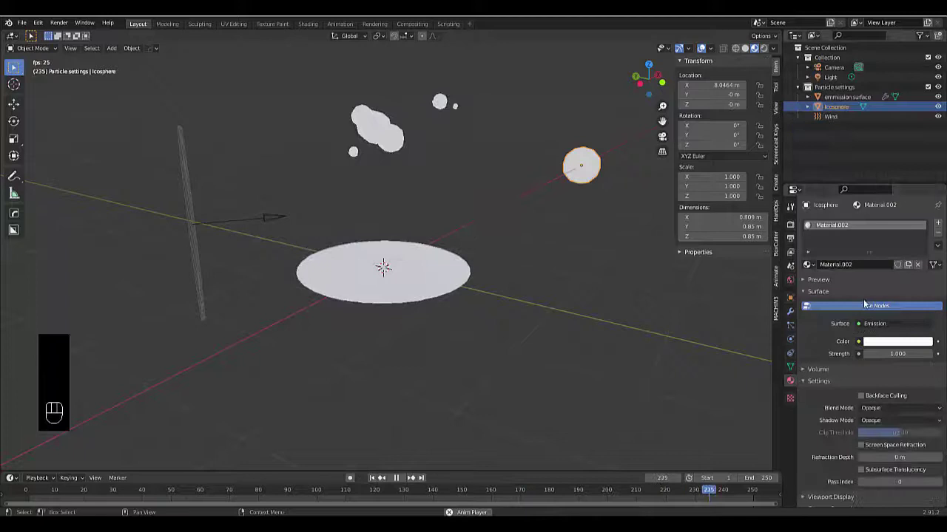
left_click(880, 342)
left_click(871, 251)
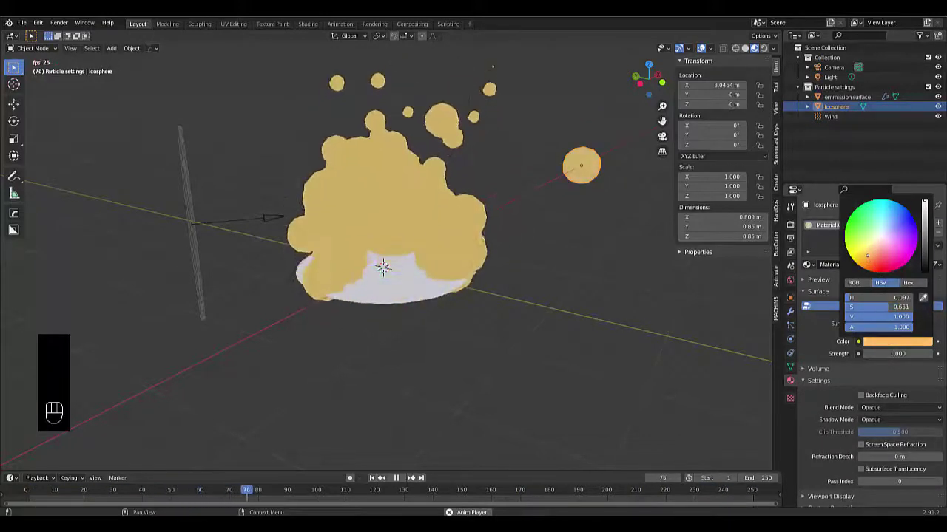
left_click_drag(867, 256, 870, 259)
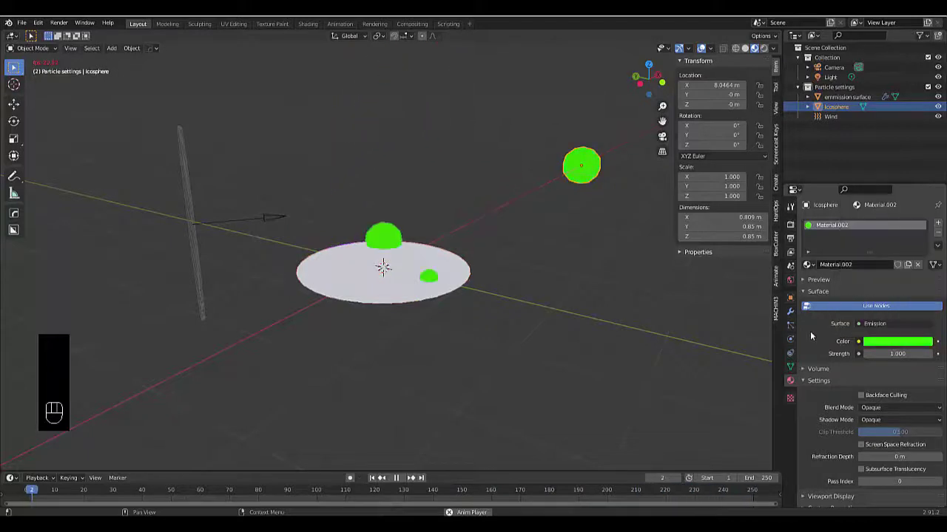
- Change the Icosphere surface to an orange Glass BSDF with Roughness 0.8 and IOR 1.450
left_click(880, 324)
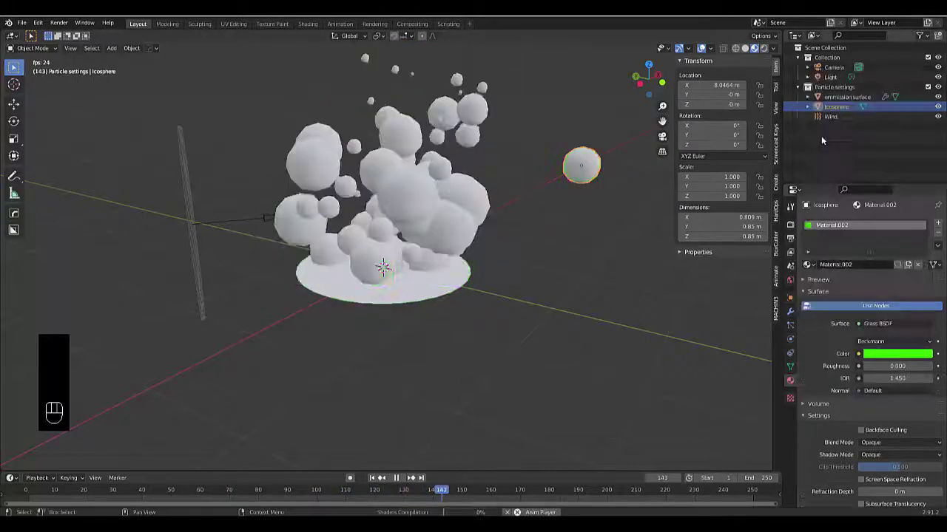
left_click(820, 139)
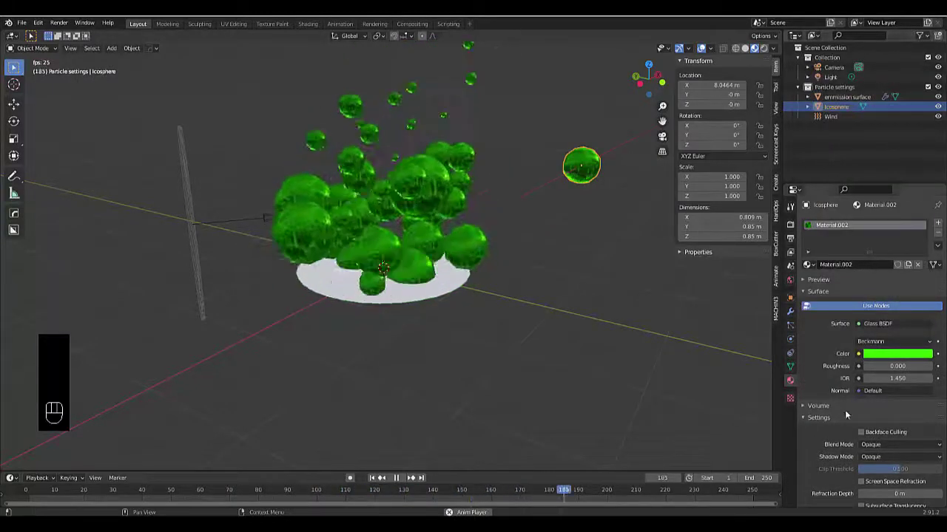
left_click(880, 357)
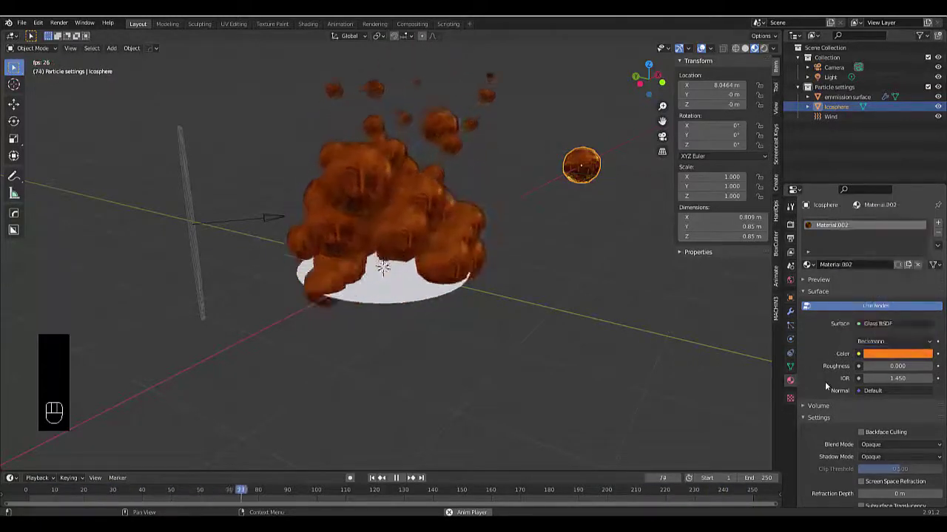
left_click(895, 379)
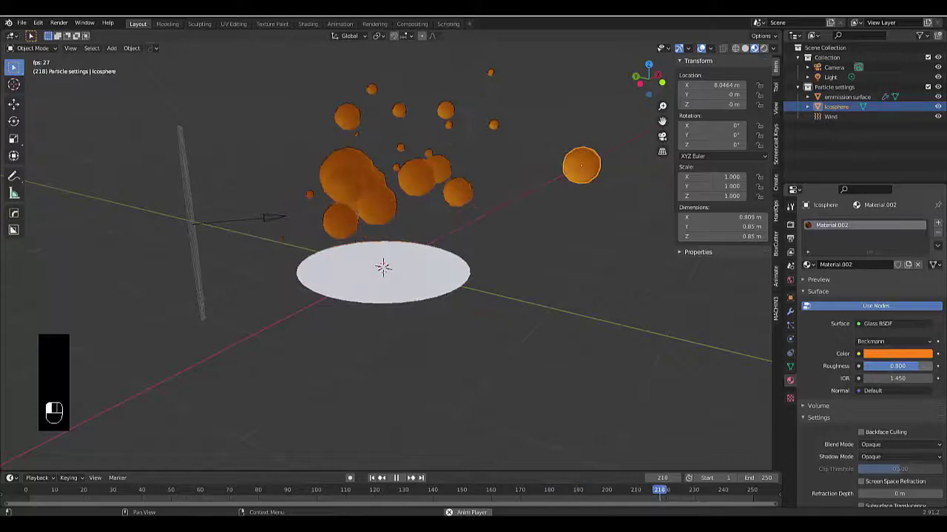
- Enable Ambient Occlusion, Bloom and Screen Space Reflections in the Eevee render settings
left_click(790, 225)
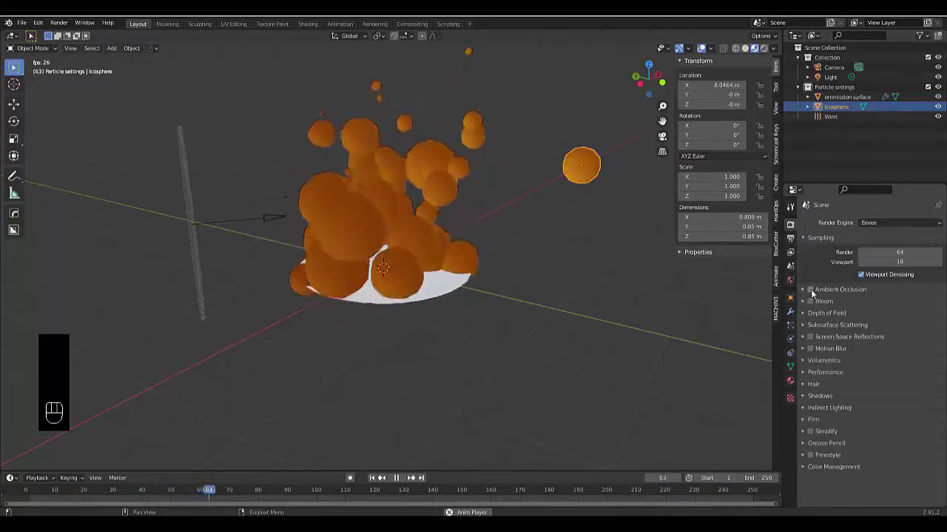
left_click_drag(810, 289, 811, 301)
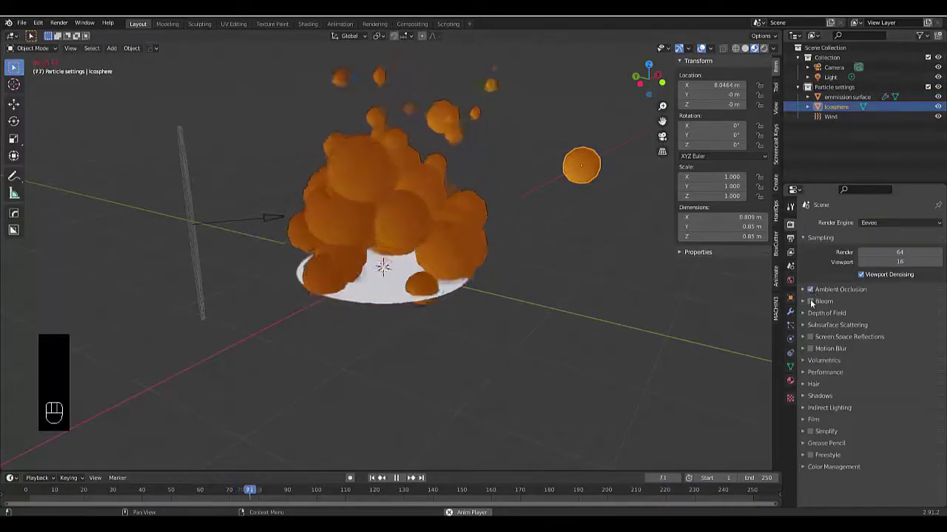
left_click(809, 337)
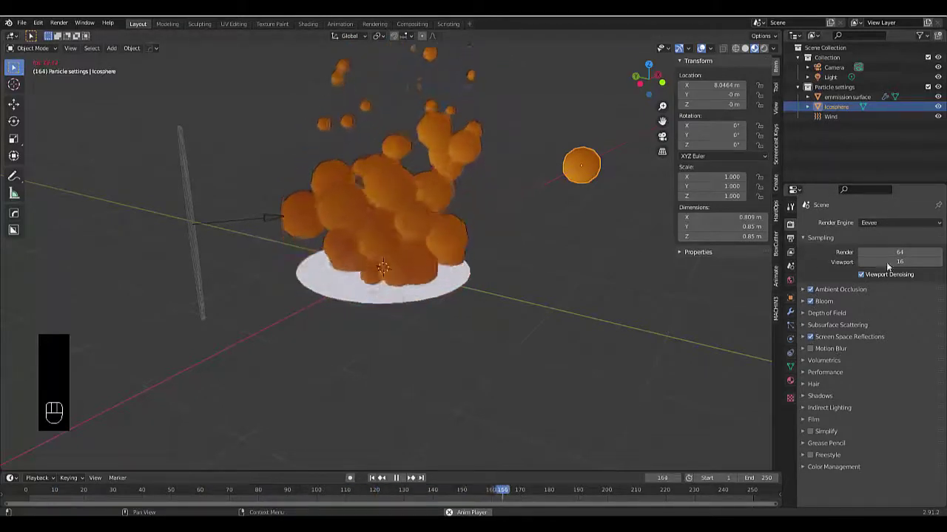
left_click(884, 221)
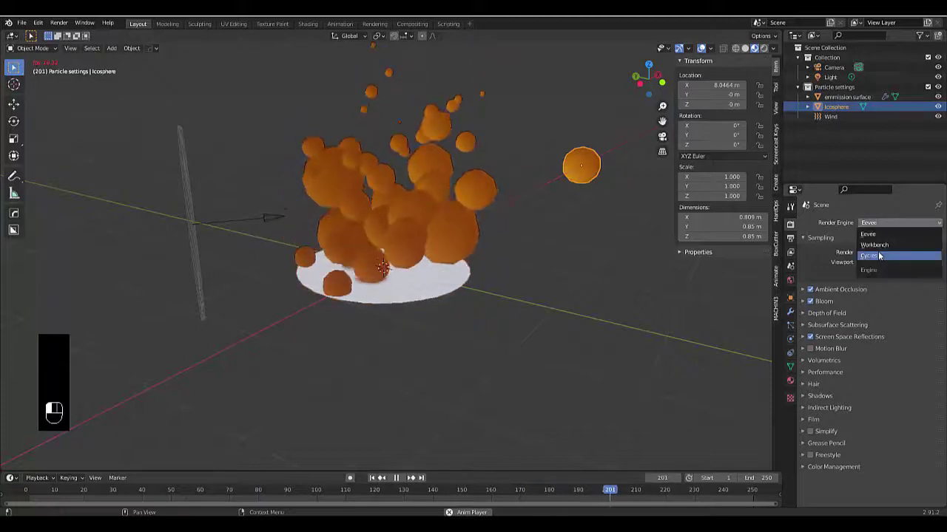
- Try the Cycles render engine, stop playback, and switch the viewport to Rendered shading
left_click(879, 255)
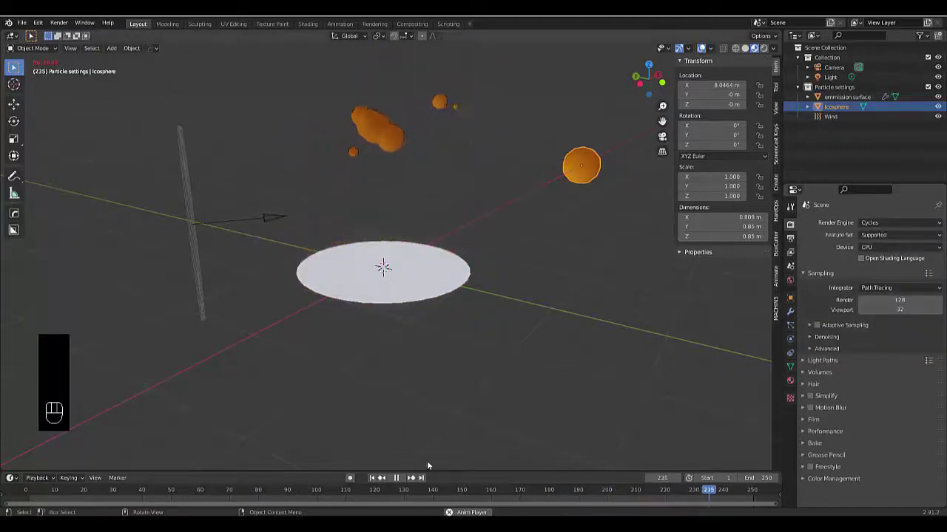
left_click(397, 478)
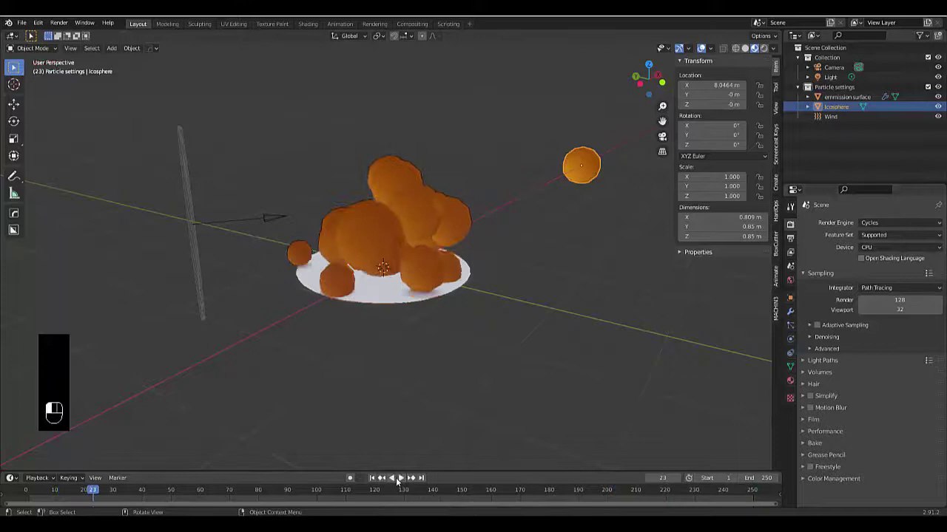
left_click(763, 50)
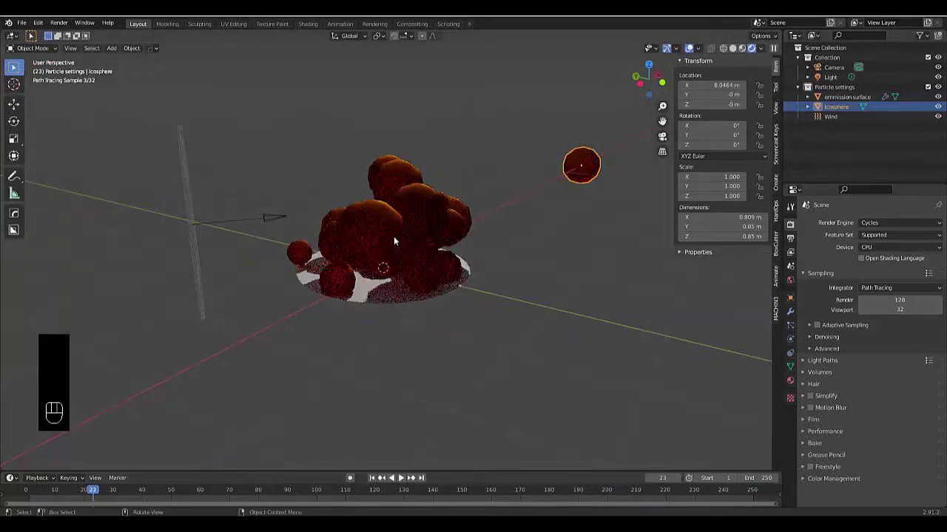
scroll(393, 238, "up", 1)
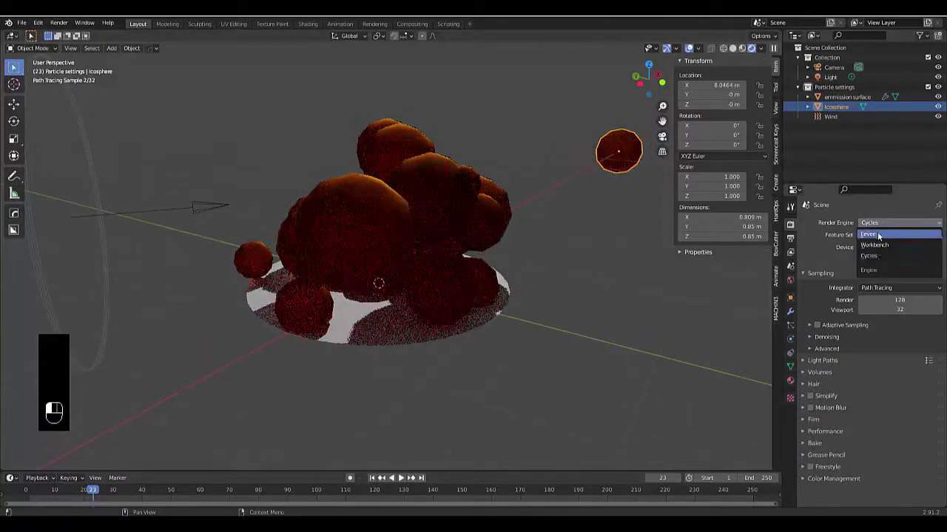
- Return the render engine to Eevee and orbit around the particle spheres
left_click(873, 236)
middle_click_drag(629, 230, 506, 224)
scroll(505, 219, "down", 5)
- Select the emission surface disc and show its Material.001 settings
scroll(505, 219, "up", 1)
left_click(472, 233)
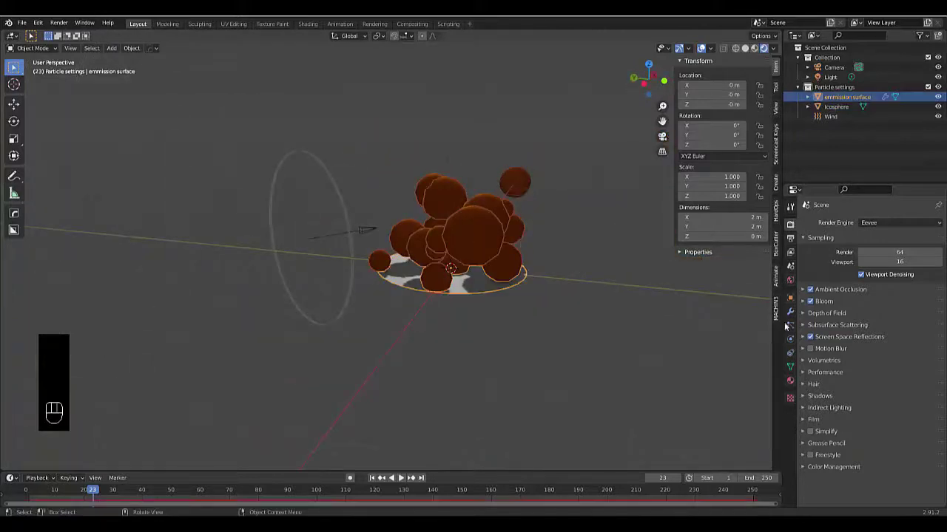
left_click(790, 380)
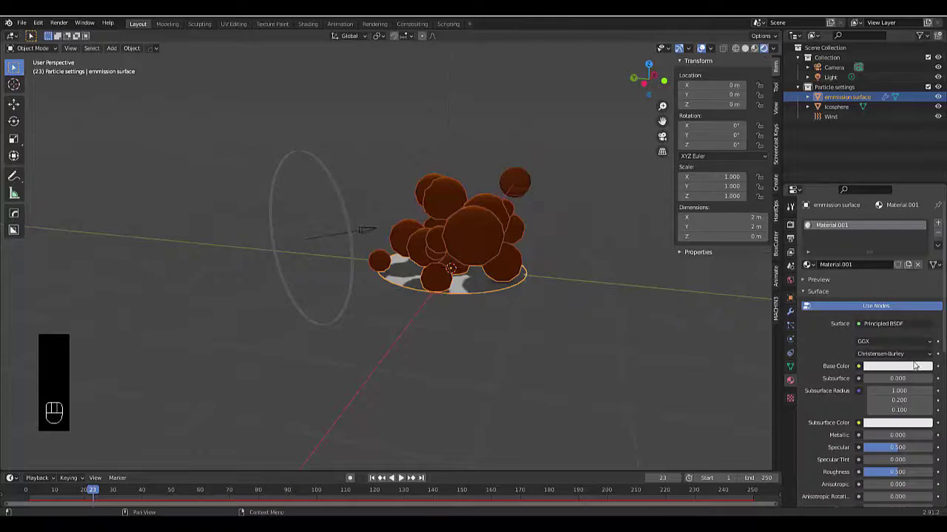
- Briefly switch the disc's surface shader to Emission, then revert it to Principled BSDF
left_click(880, 324)
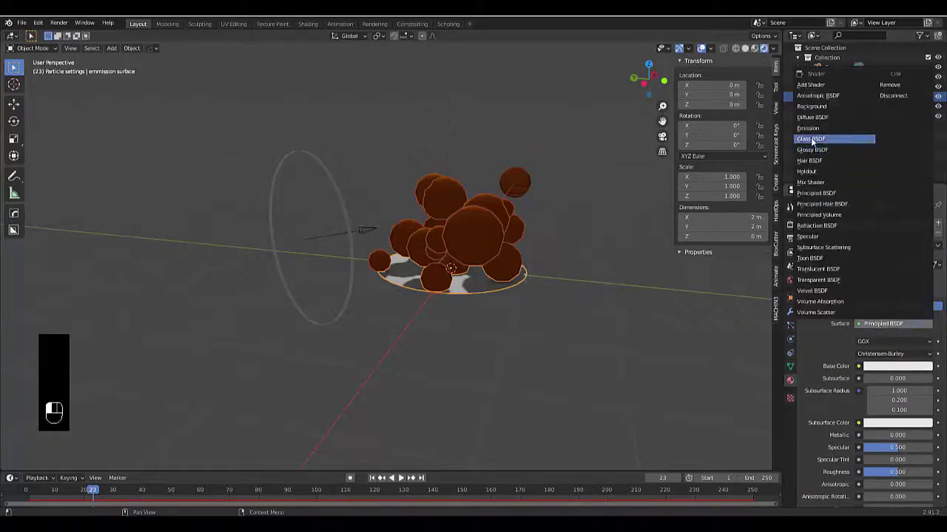
left_click(819, 131)
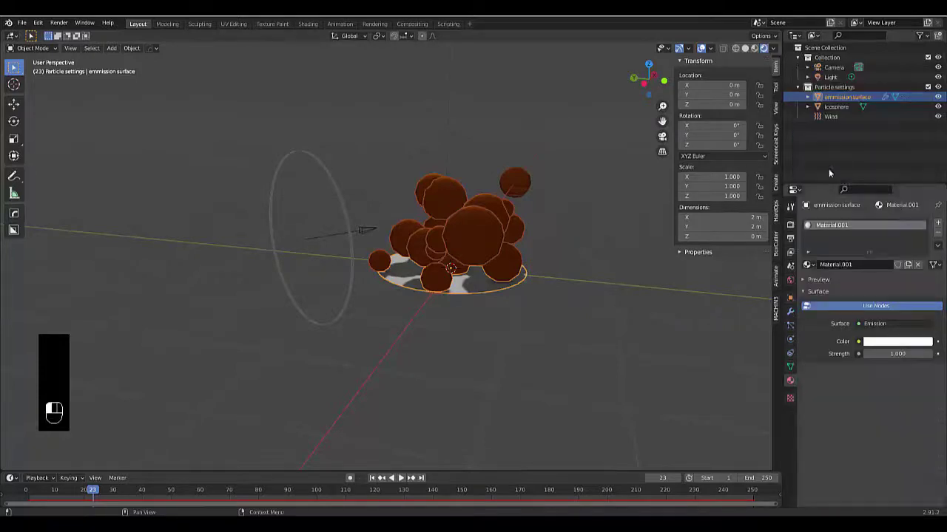
left_click(873, 323)
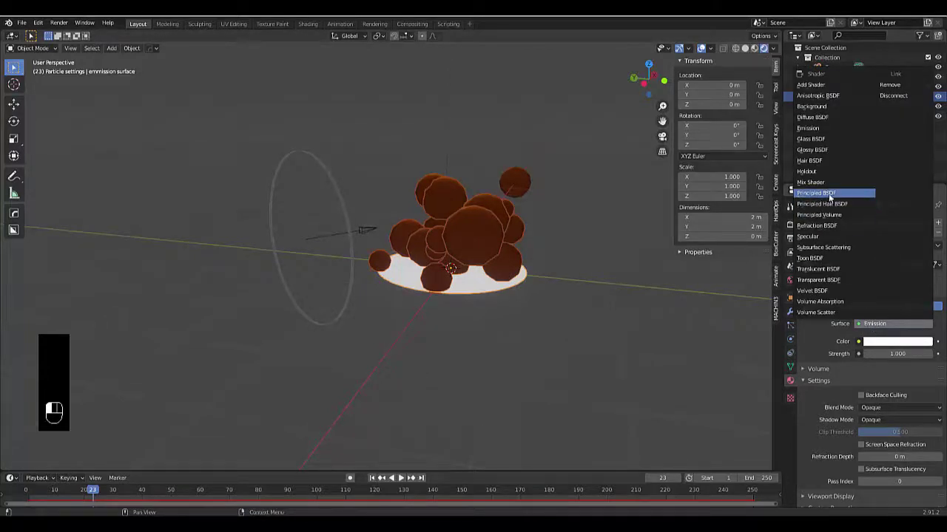
left_click(830, 194)
- Change the Icosphere's Material.002 from Glass BSDF to an orange Emission shader at Strength 5
left_click(515, 182)
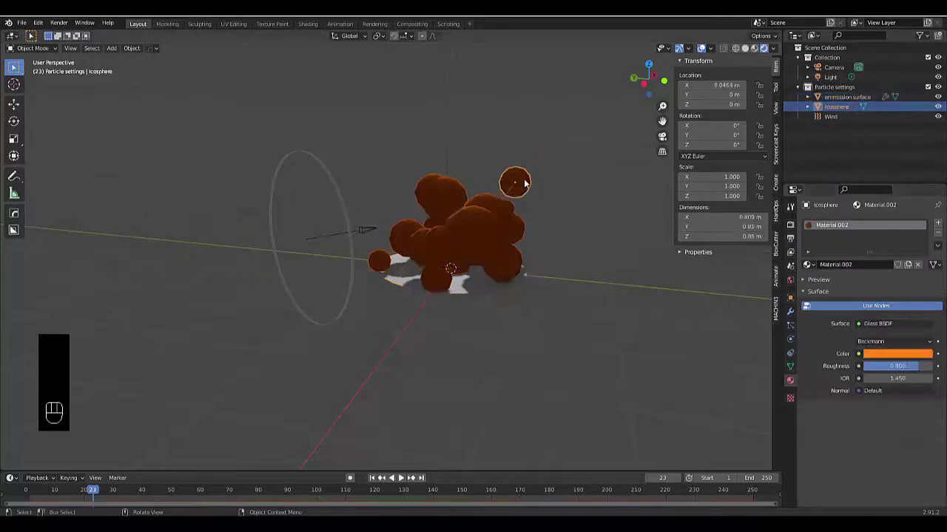
left_click(880, 325)
left_click(829, 130)
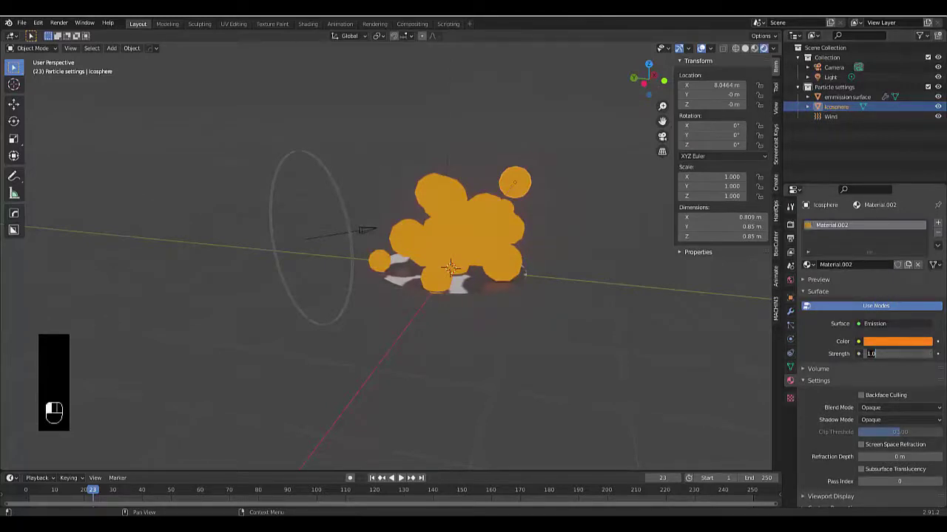
type("5")
key("Return")
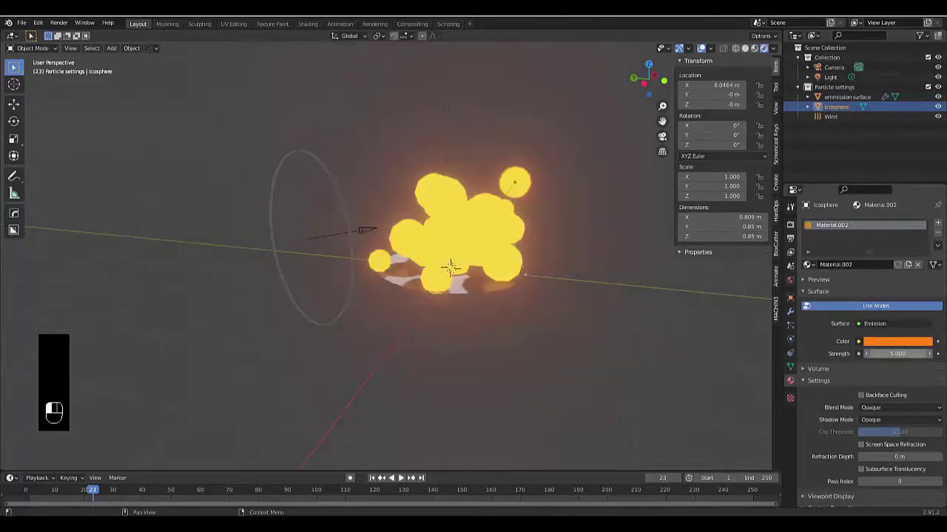
scroll(589, 298, "down", 3)
scroll(589, 298, "up", 5)
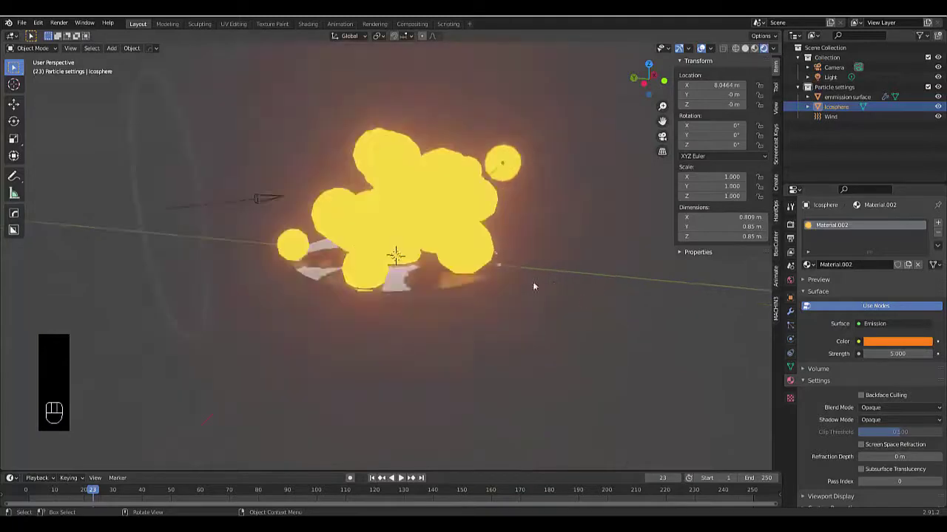
middle_click_drag(532, 281, 458, 268)
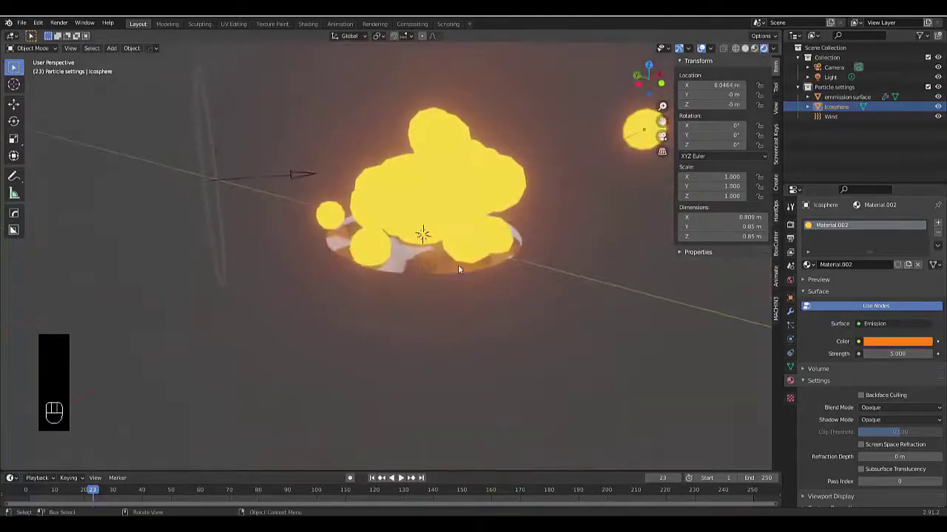
- Set the emitter disc's Material.001 Base Color to black (value 0)
left_click(467, 284)
left_click(876, 368)
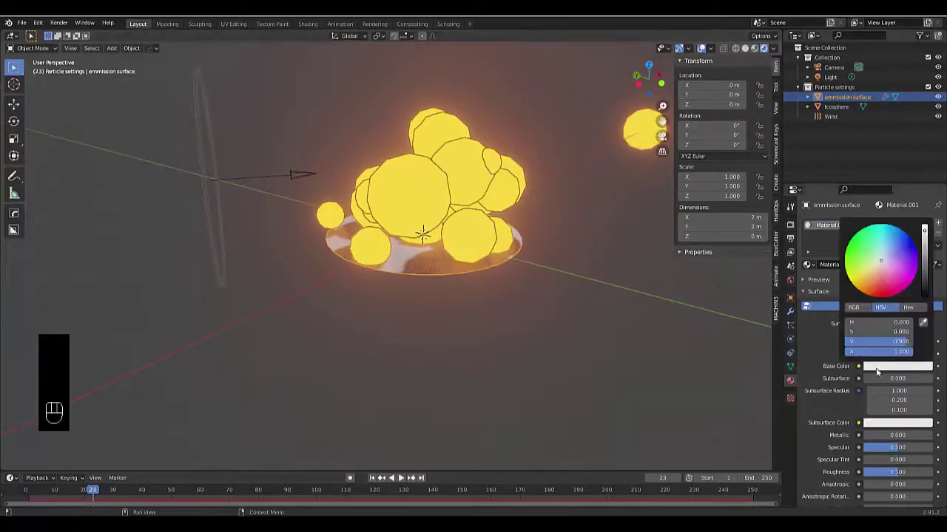
key("Return")
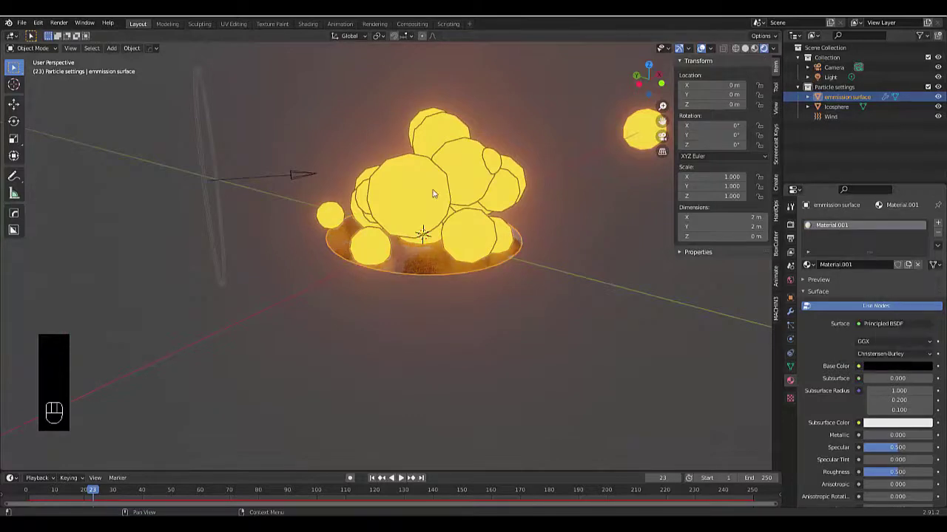
scroll(434, 196, "down", 2)
scroll(438, 207, "up", 2)
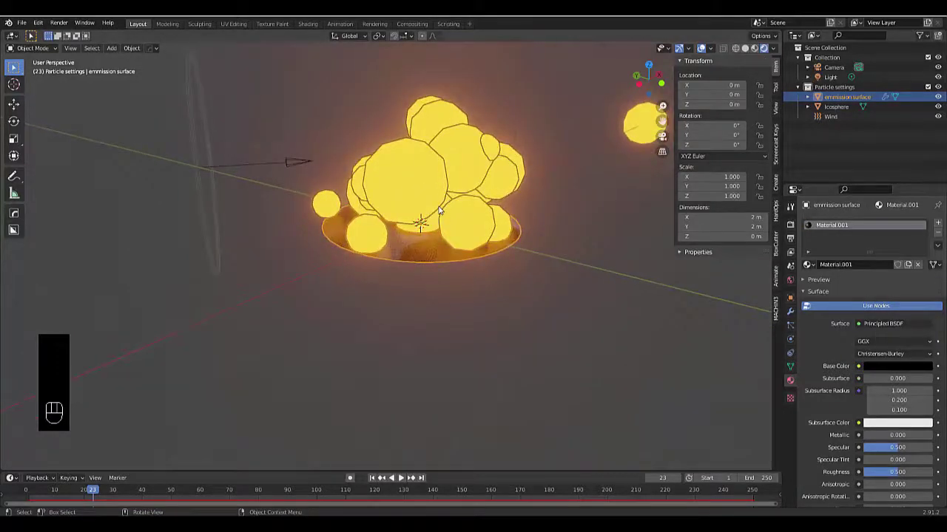
middle_click_drag(439, 211, 422, 202)
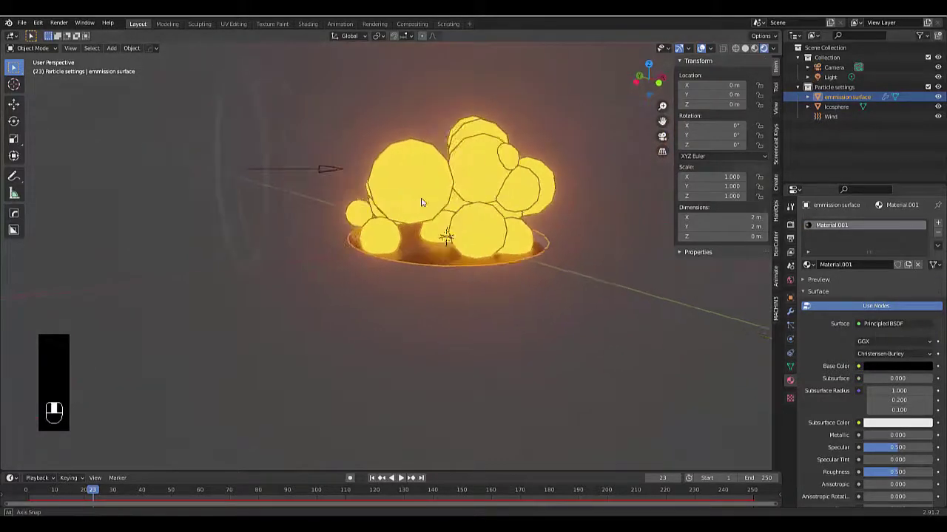
- Deselect the disc and play the animation to watch the glowing spheres rise
left_click(482, 322)
scroll(463, 251, "down", 5)
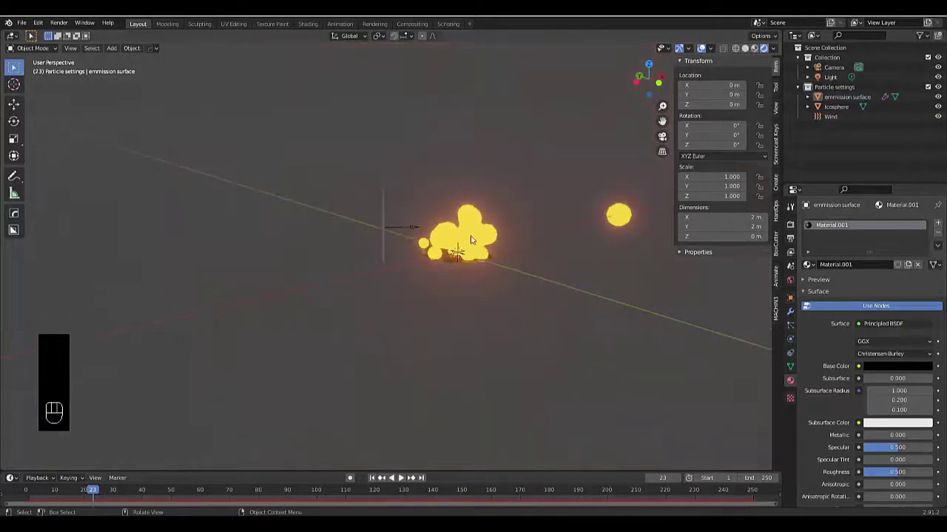
scroll(469, 242, "up", 3)
key("space")
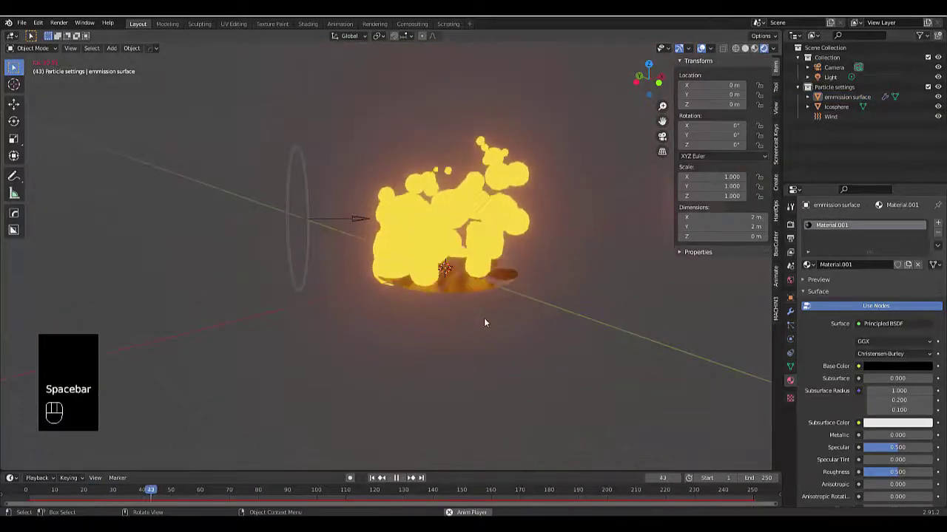
mouse_move(494, 319)
middle_mouse_down()
mouse_move(536, 308)
mouse_move(503, 313)
middle_mouse_up()
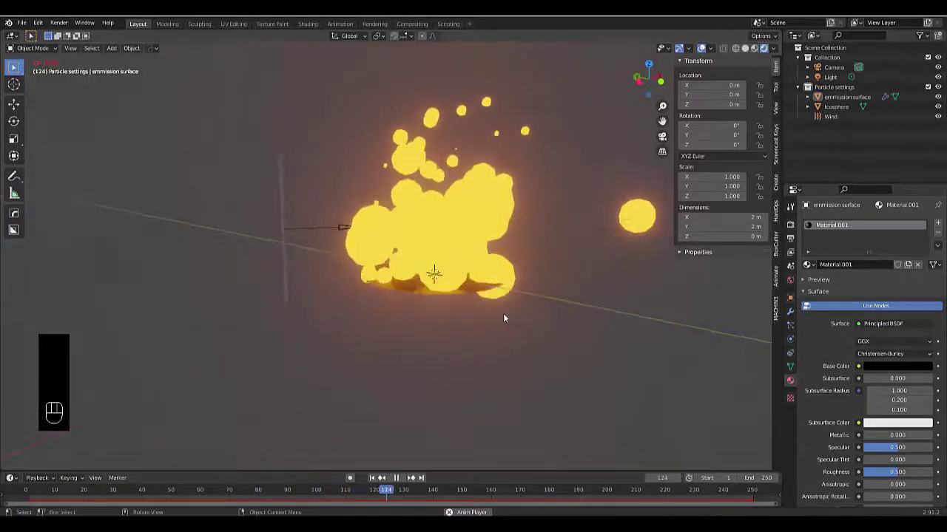
key("shift+a")
mouse_move(503, 314)
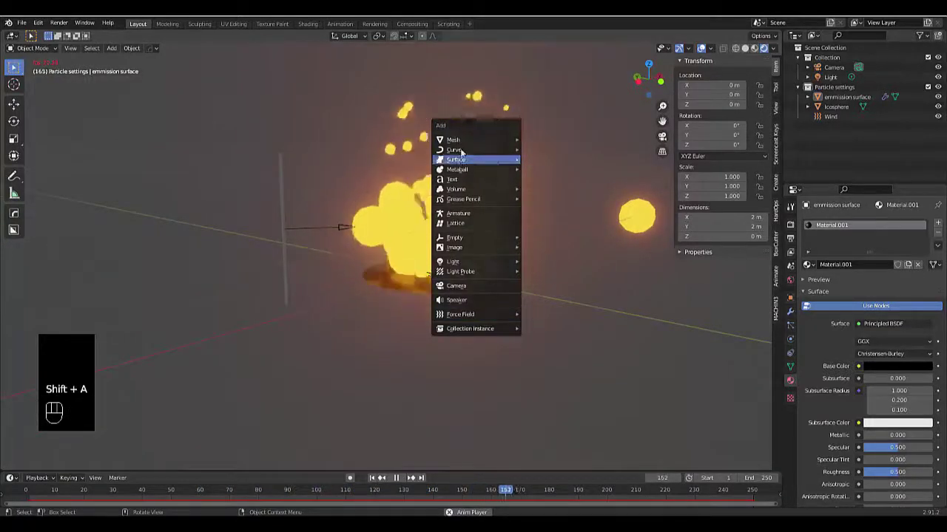
mouse_move(503, 140)
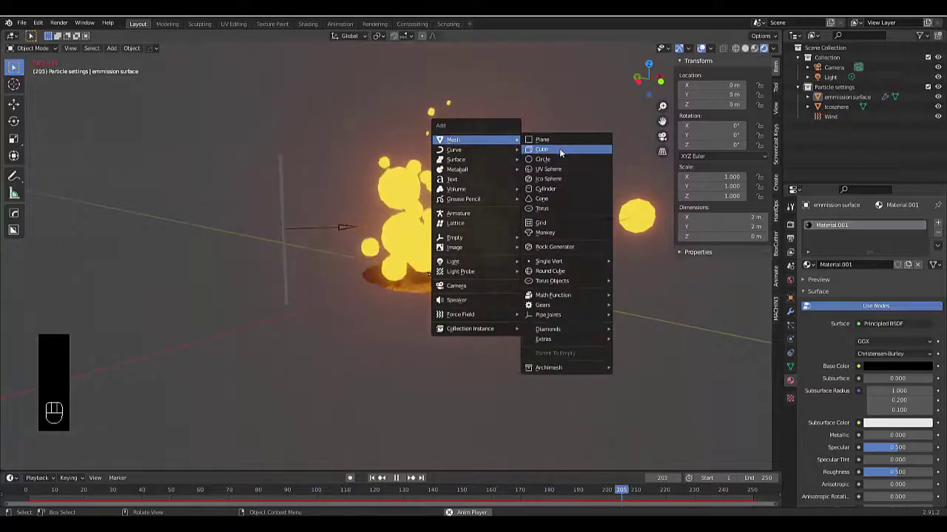
left_click(554, 194)
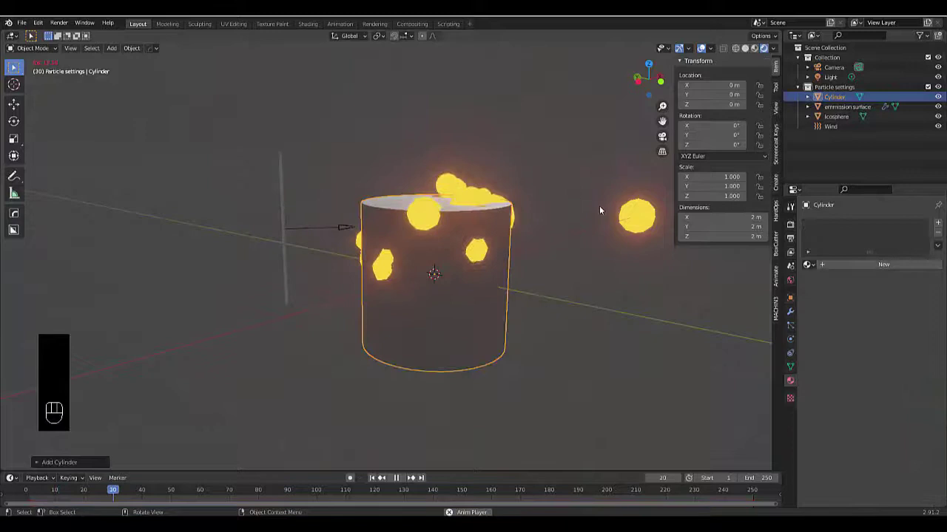
key("r")
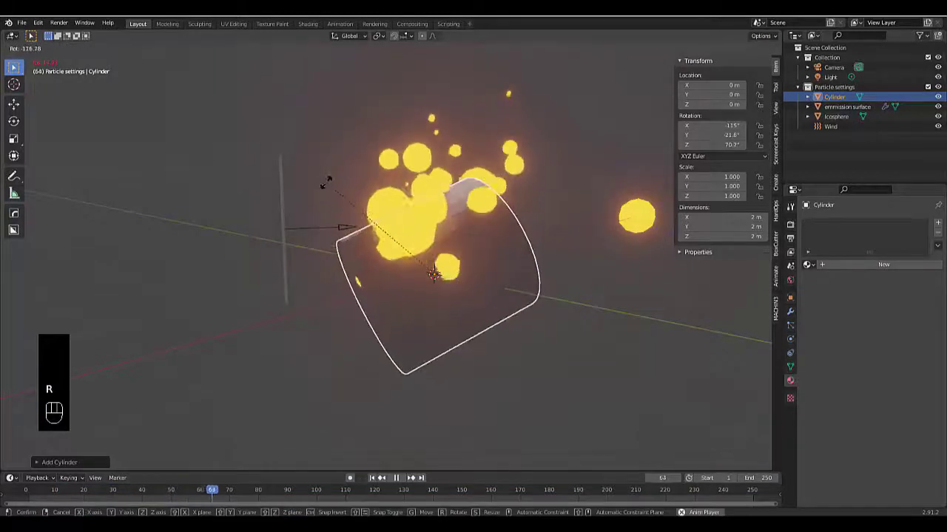
left_click(599, 366)
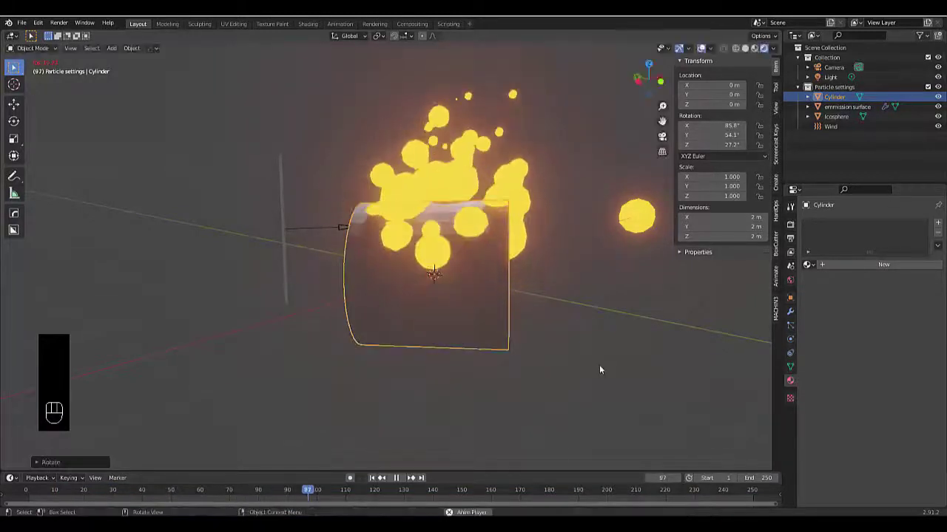
key("s")
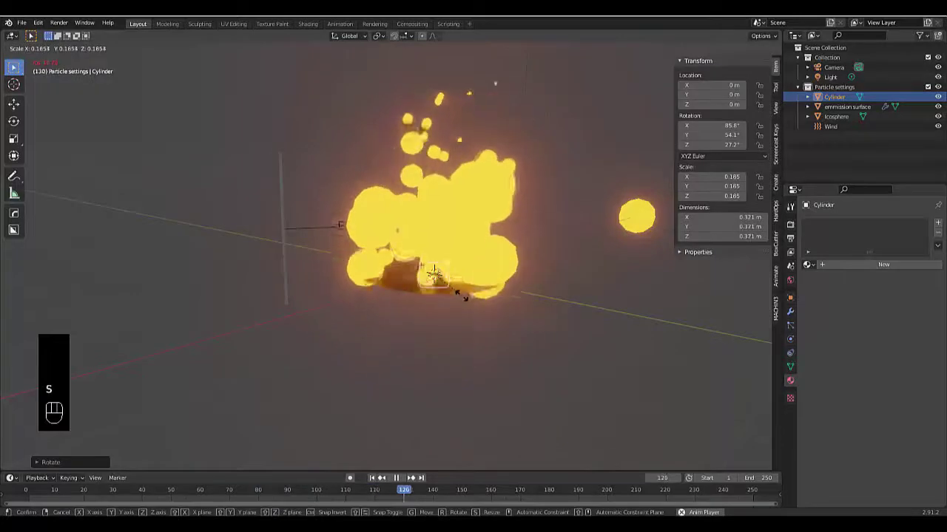
left_click(457, 284)
scroll(436, 301, "up", 5)
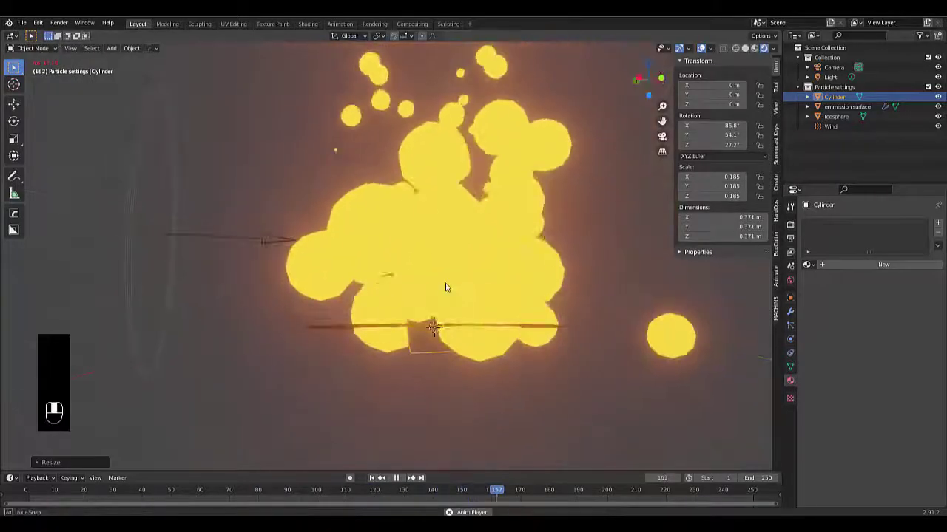
key("s")
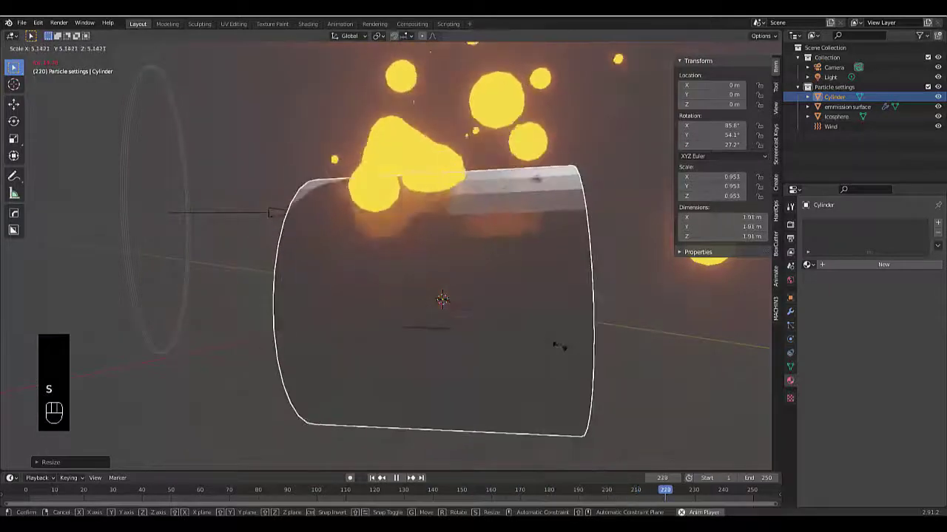
left_click(535, 345)
scroll(503, 301, "down", 3)
key("x")
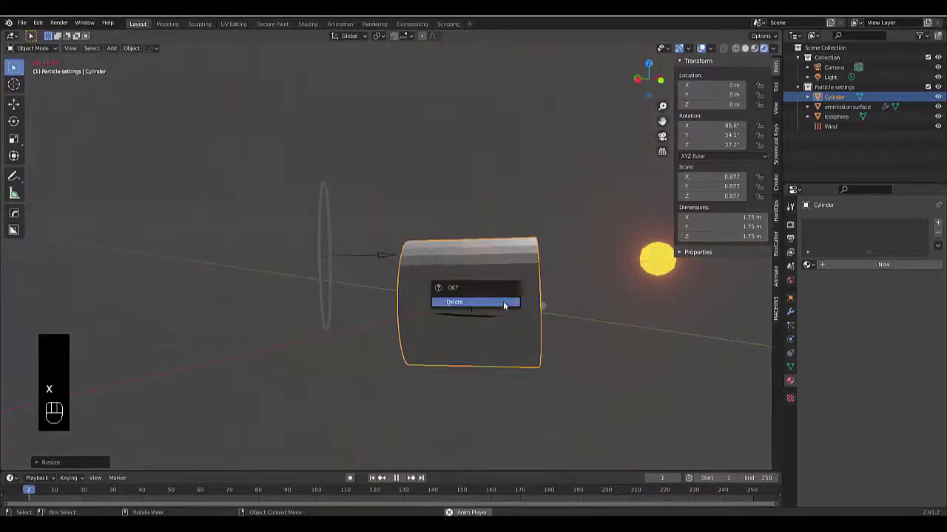
left_click(503, 304)
middle_click_drag(503, 303, 483, 302)
- Snap the camera to the current view with Ctrl+Alt+Numpad 0, then nudge it to frame the particles
scroll(483, 299, "up", 2)
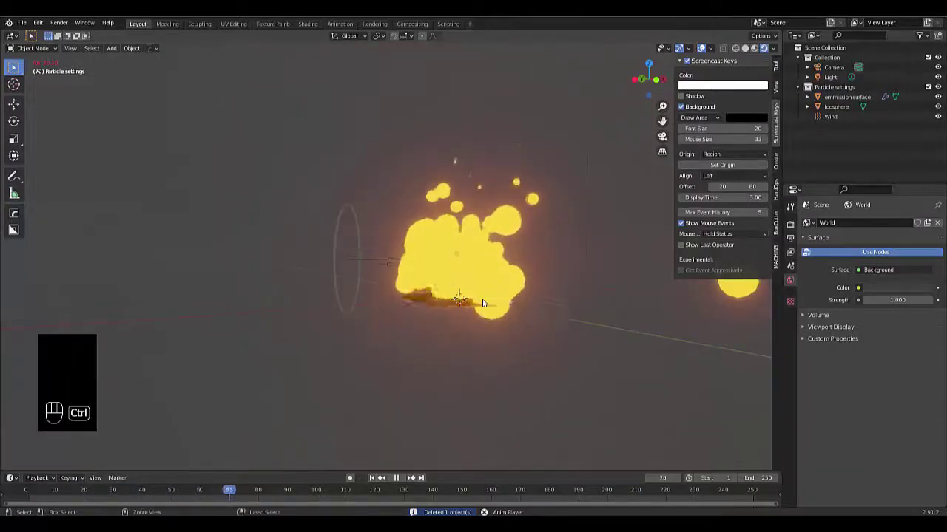
key("ctrl+alt+KP_0")
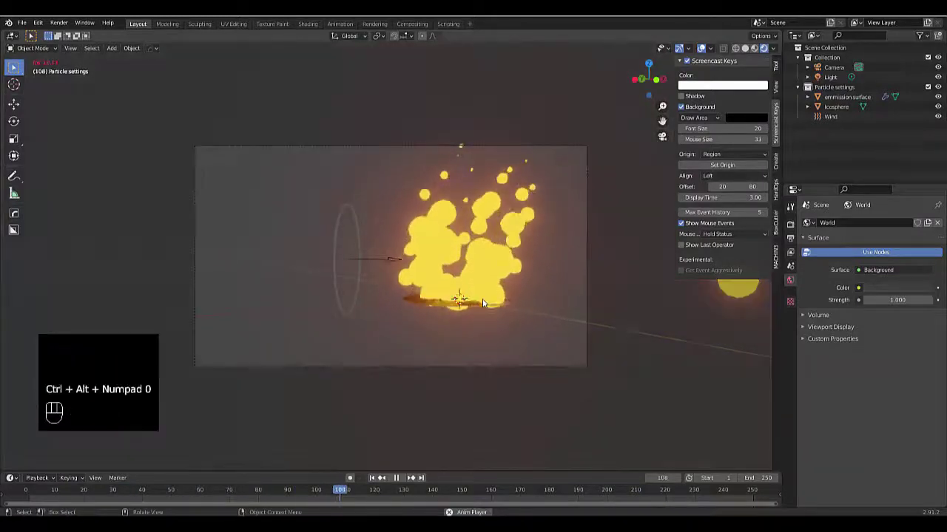
left_click(858, 66)
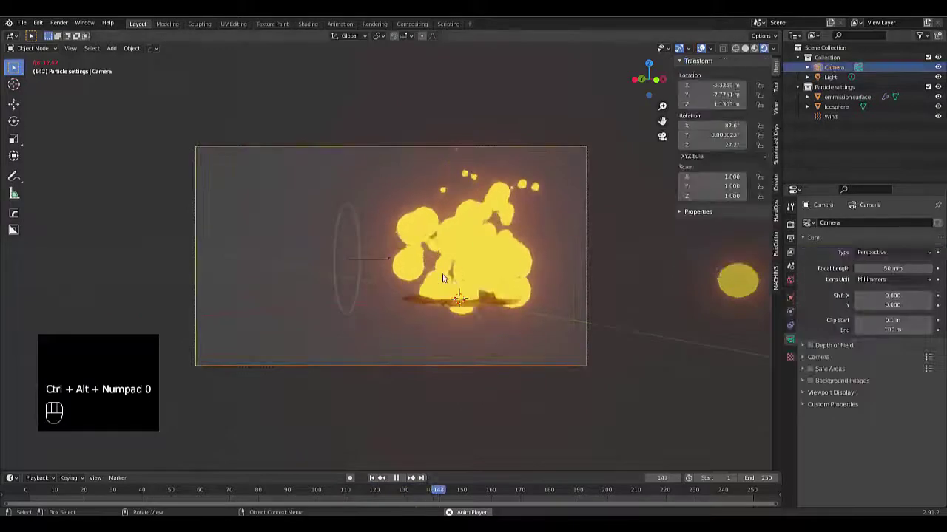
key("g")
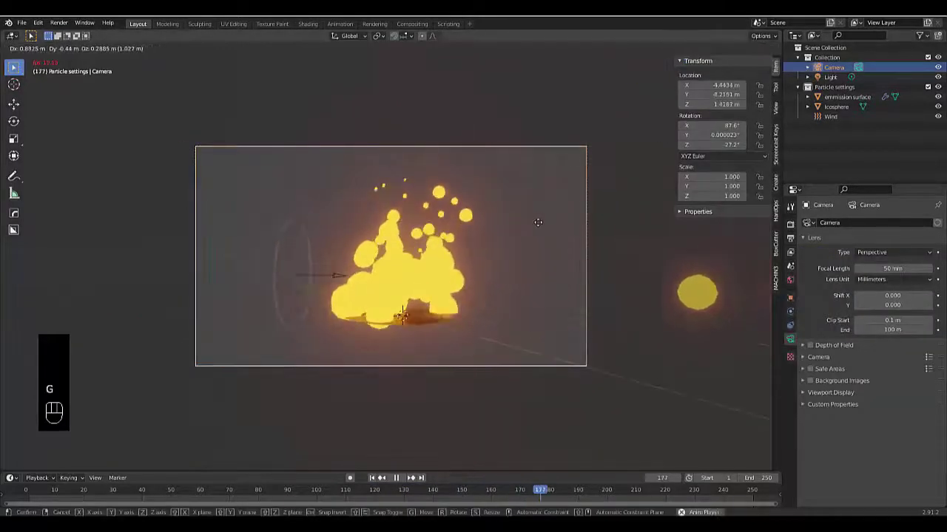
left_click(538, 222)
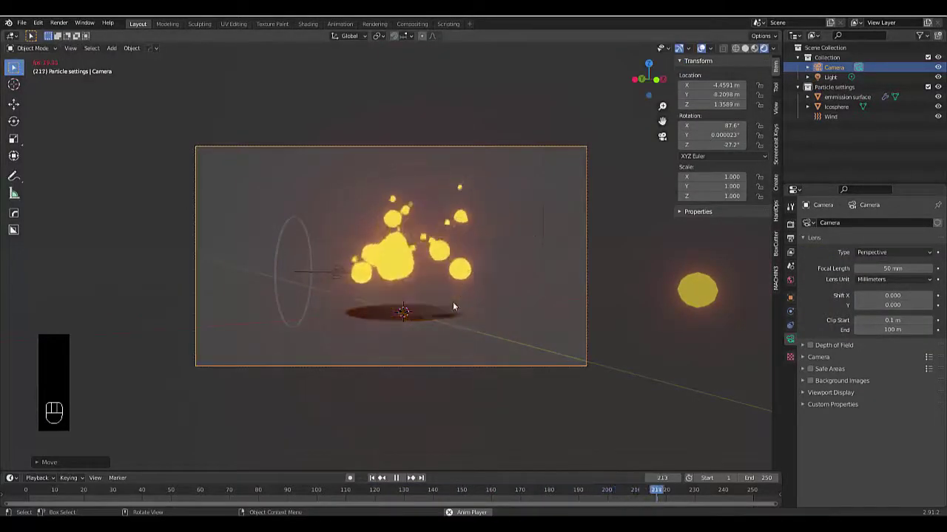